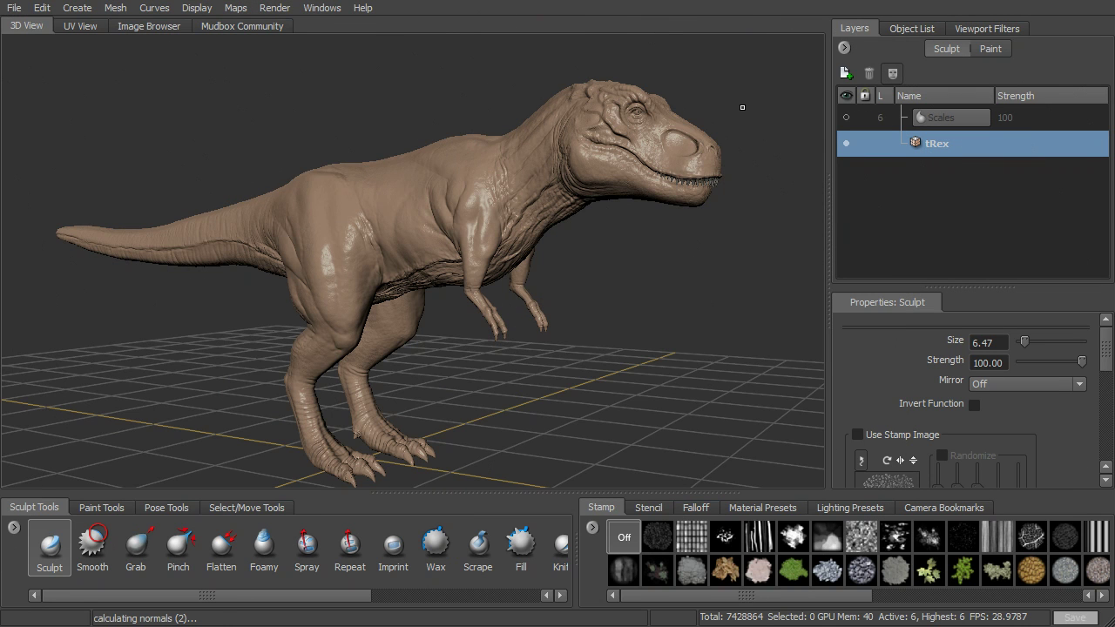
- Examine the T-Rex sculpt from several angles, including close views of the neck folds, head and flank
left_click_drag(769, 94, 734, 75, "alt")
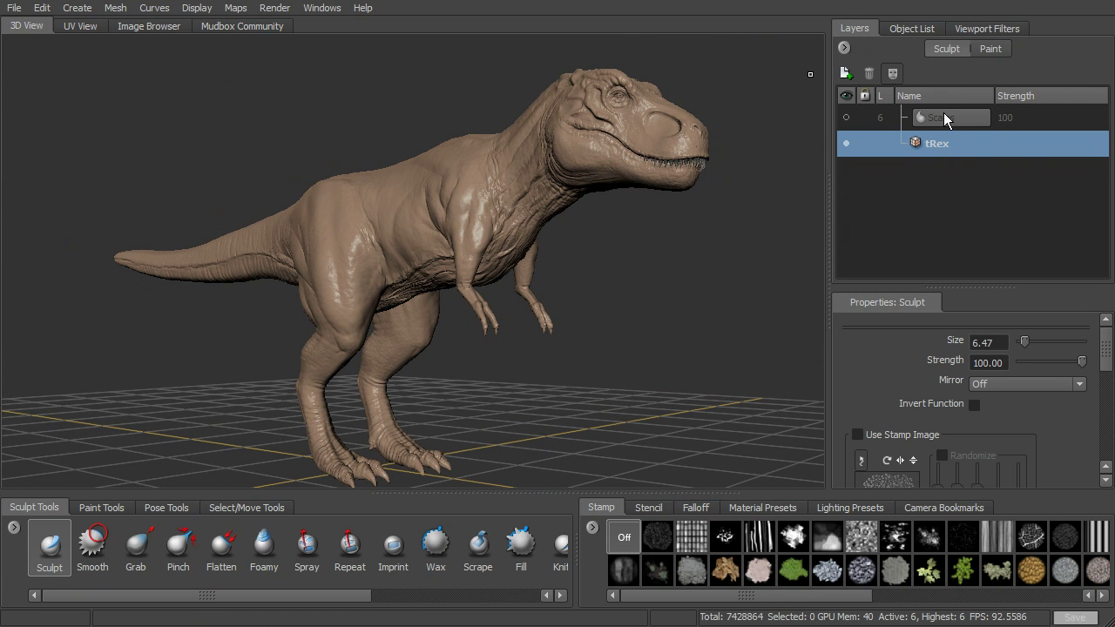
right_click_drag(664, 270, 682, 263, "alt")
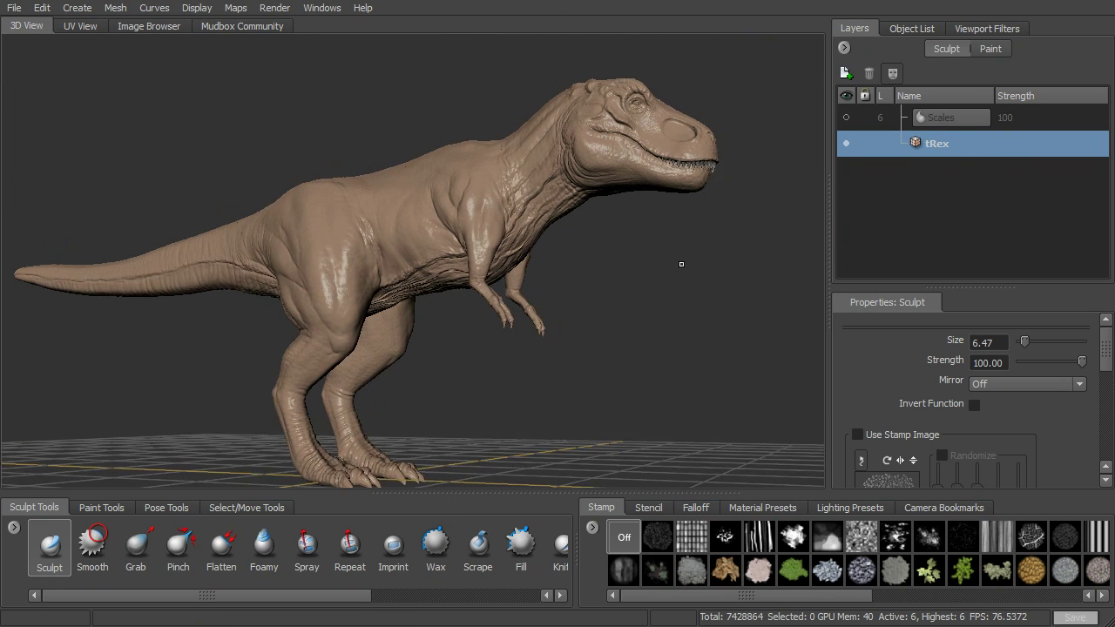
middle_click_drag(682, 262, 636, 272, "alt")
left_click_drag(635, 272, 636, 300, "alt")
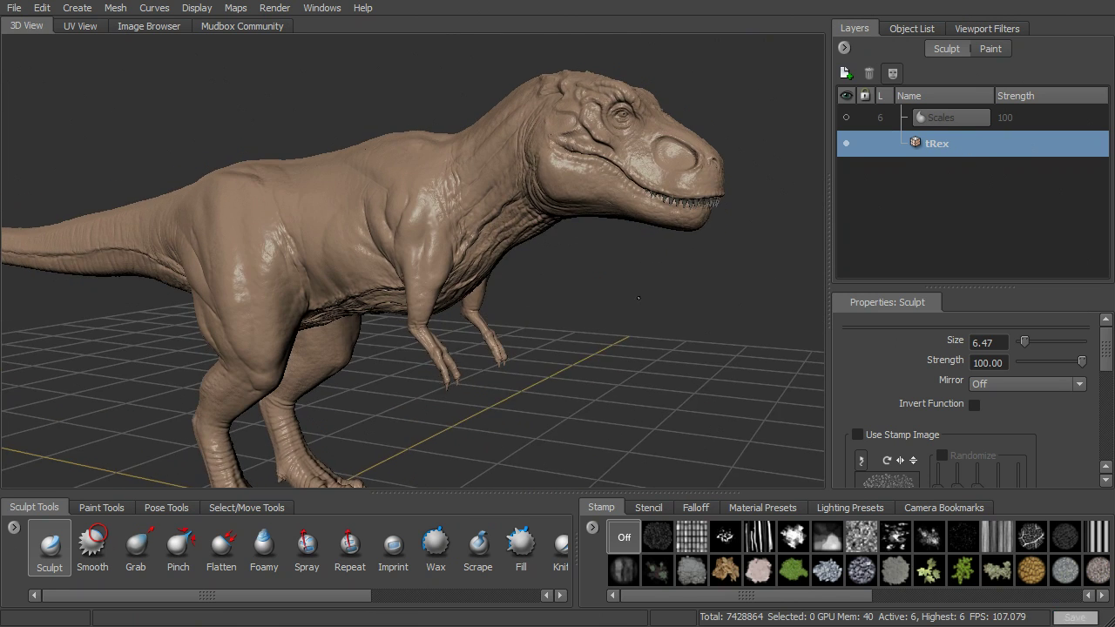
right_click_drag(636, 299, 657, 305, "alt")
left_click_drag(641, 287, 654, 268, "alt")
right_click_drag(654, 268, 474, 150, "alt")
left_click_drag(542, 39, 619, 183, "alt")
left_click_drag(638, 277, 592, 228, "alt")
middle_click_drag(680, 240, 583, 288, "alt")
right_click_drag(582, 288, 545, 215, "alt")
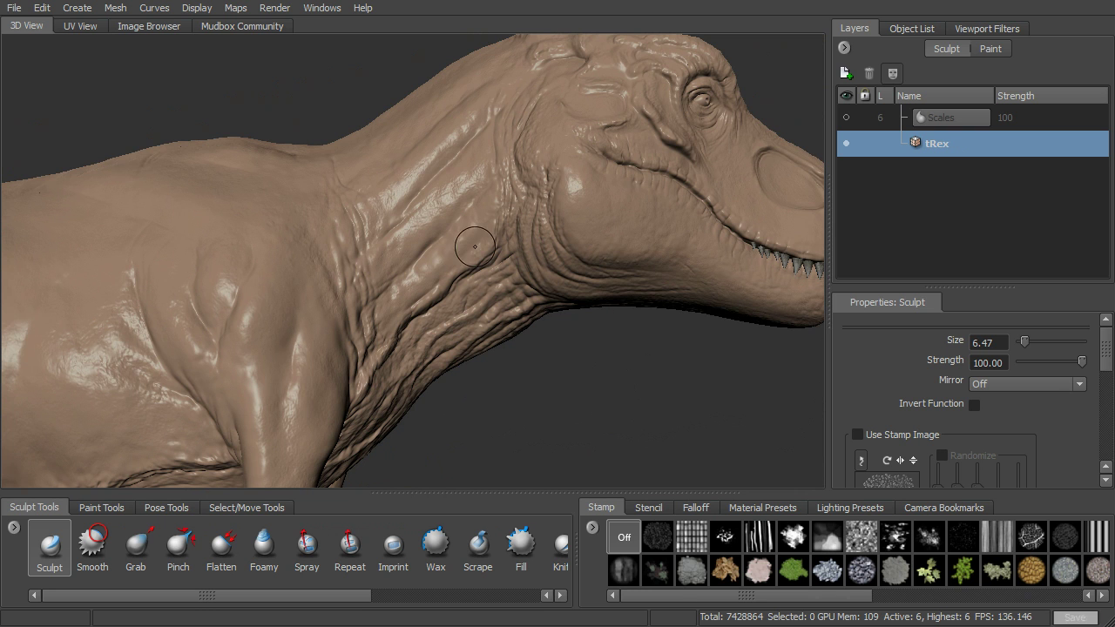
left_click_drag(475, 247, 531, 263, "alt")
key("bracketleft")
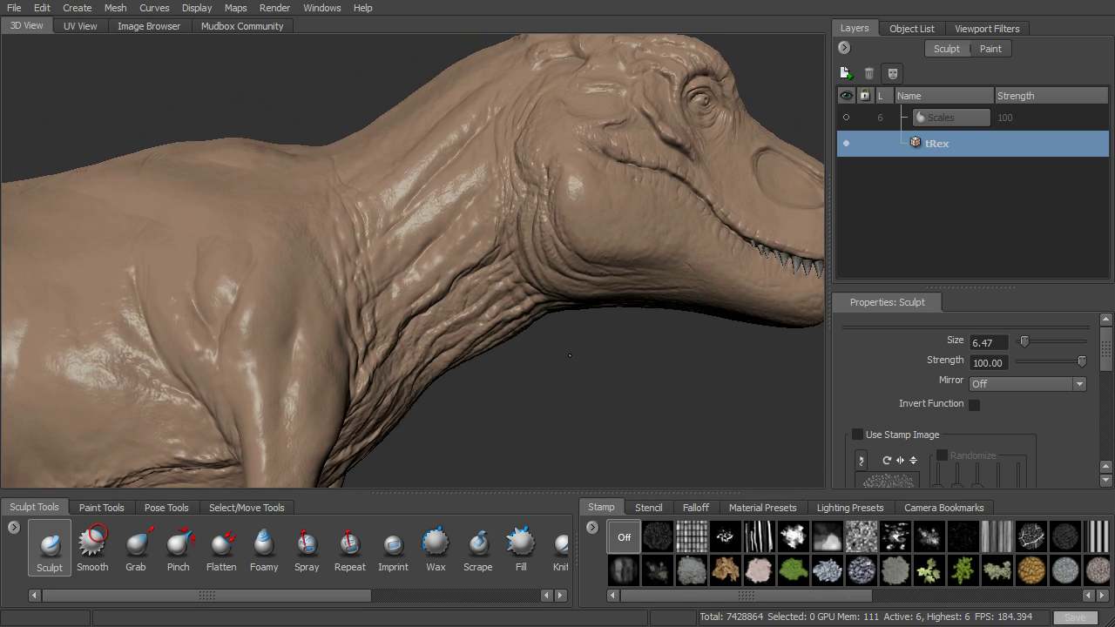
mouse_move(456, 253)
left_mouse_down("alt")
mouse_move(479, 263)
mouse_move(467, 265)
left_mouse_up("alt")
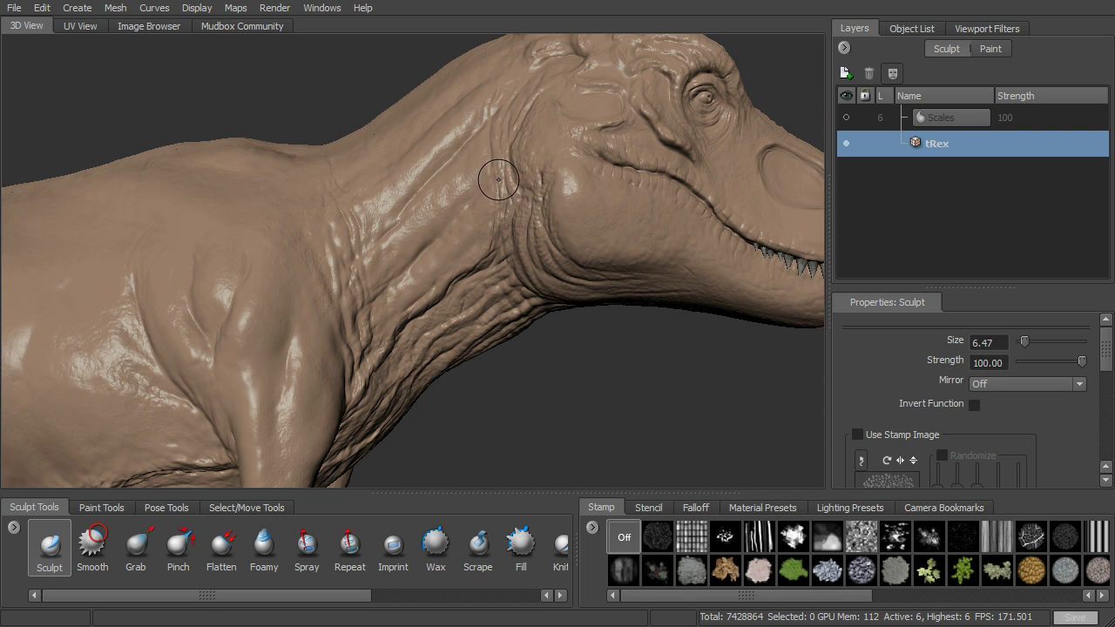
left_click_drag(543, 304, 610, 321, "alt")
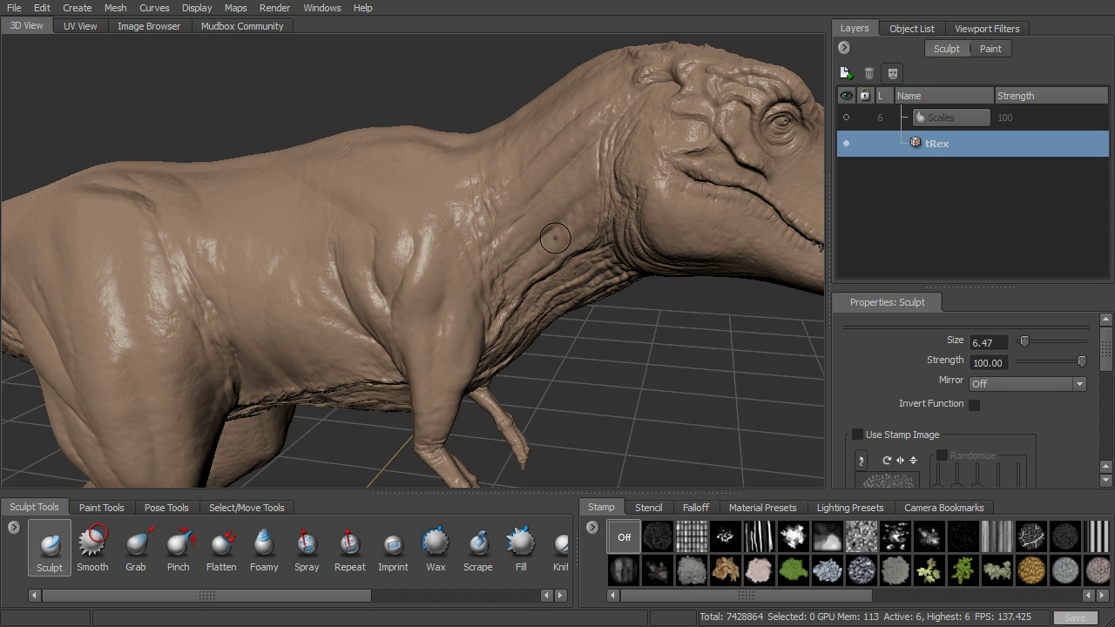
left_click_drag(639, 334, 797, 263, "alt")
right_click_drag(718, 277, 815, 255, "alt")
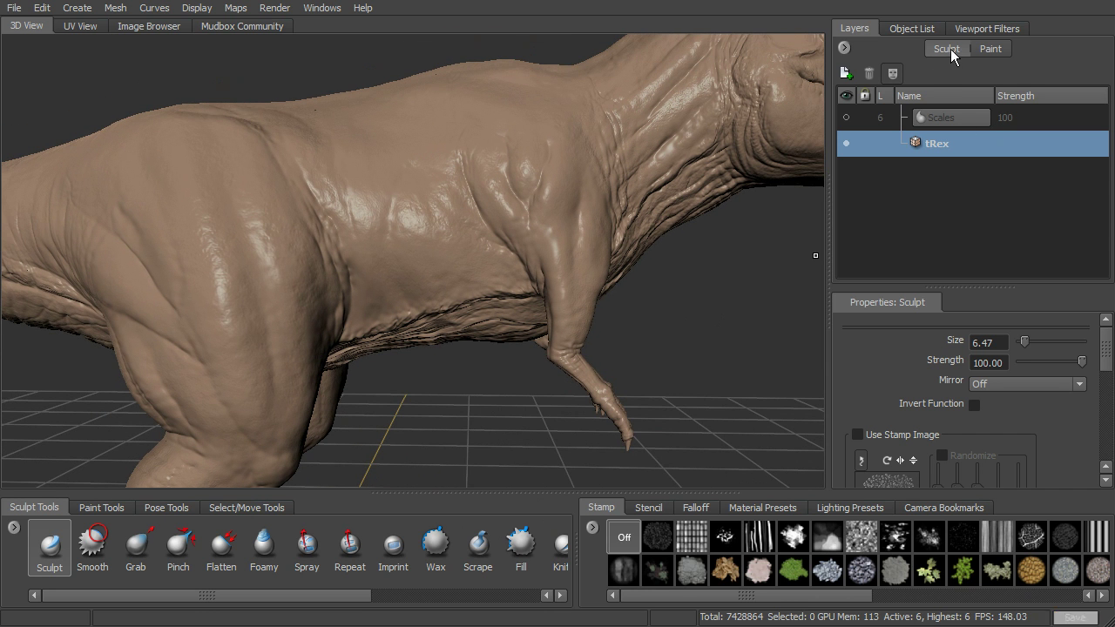
- Create a new sculpt layer above the tRex base and rename it Temp
left_click(845, 49)
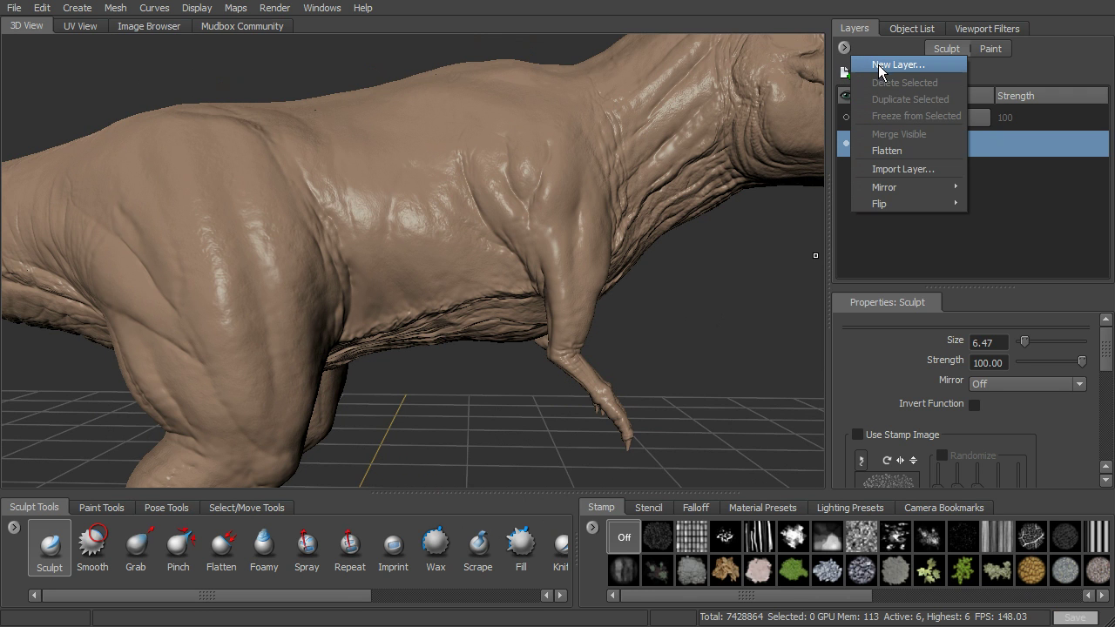
left_click(878, 64)
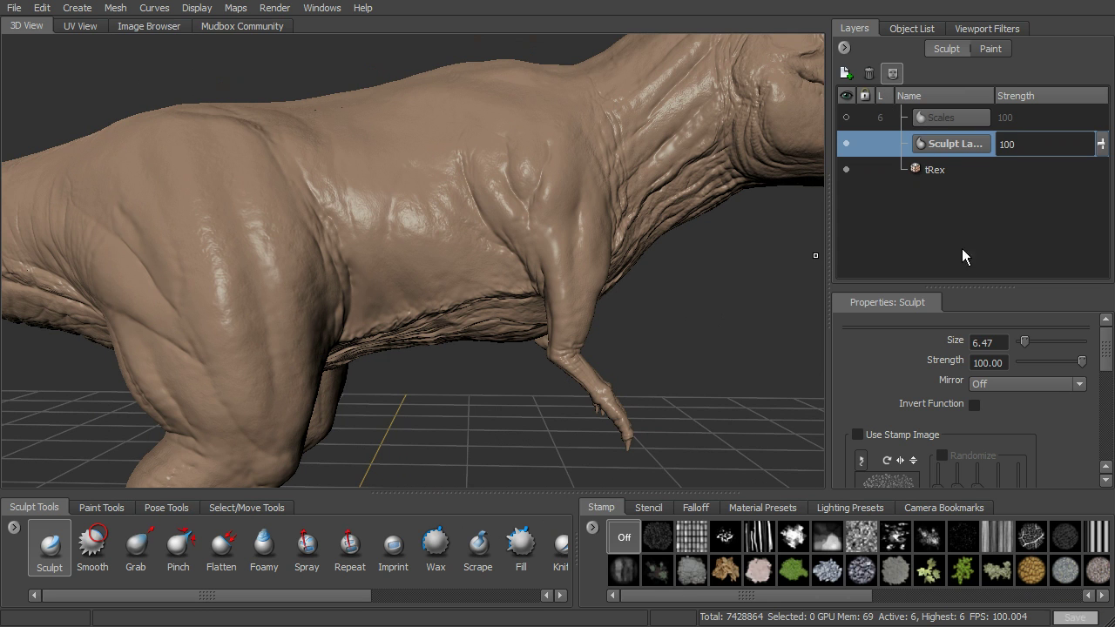
double_click(958, 144)
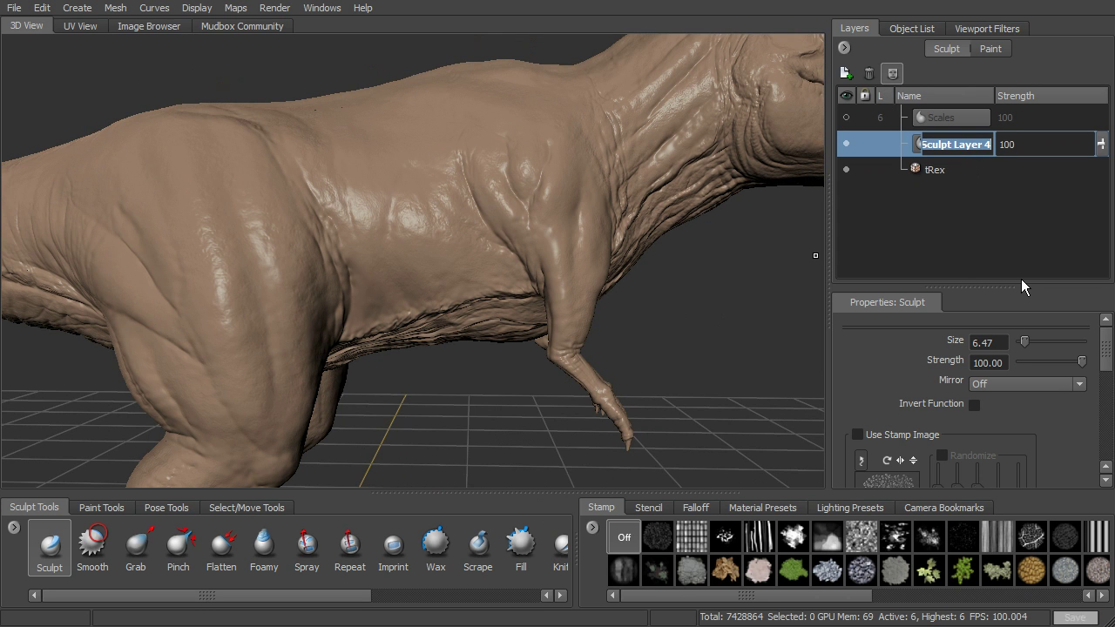
type("Temp")
key("Return")
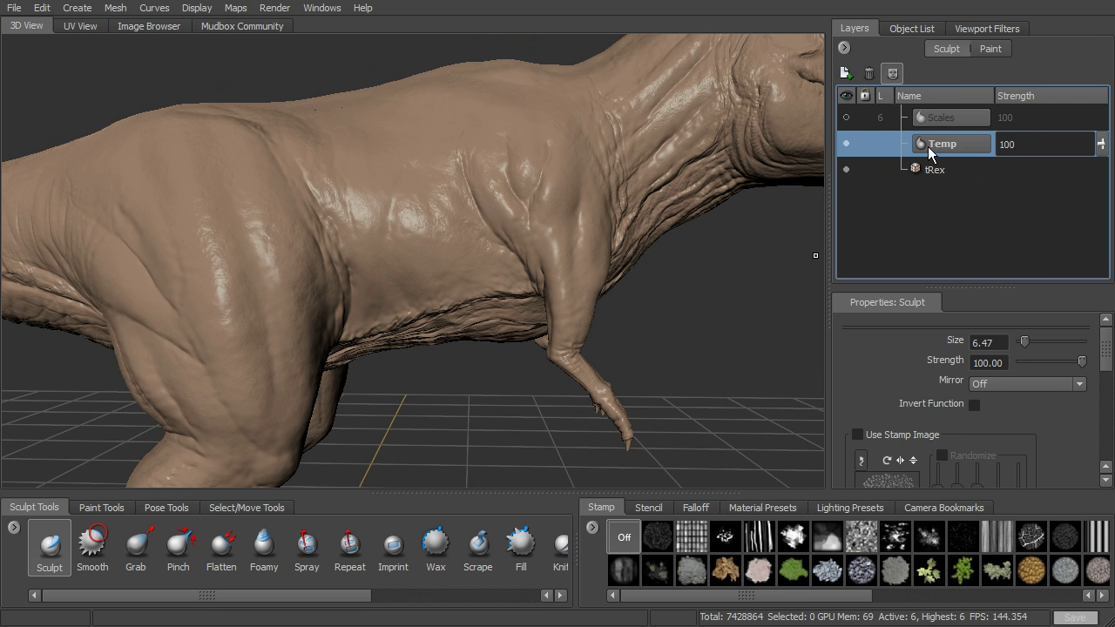
- Switch the active sculpt target to the tRex base level and back to the Temp layer
left_click_drag(747, 258, 750, 246, "alt")
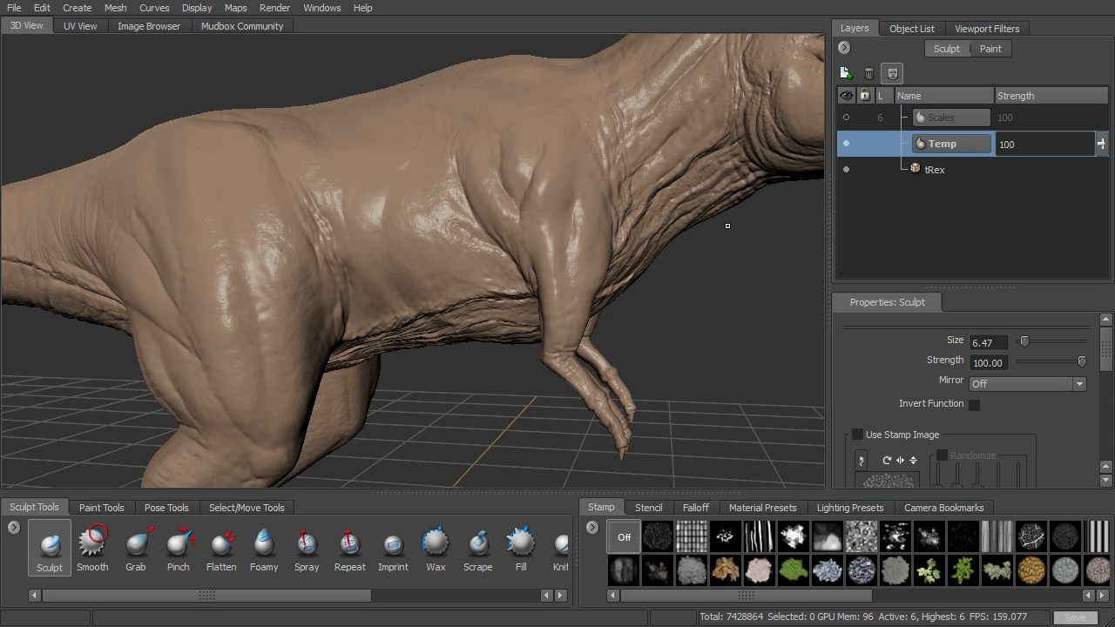
left_click(934, 171)
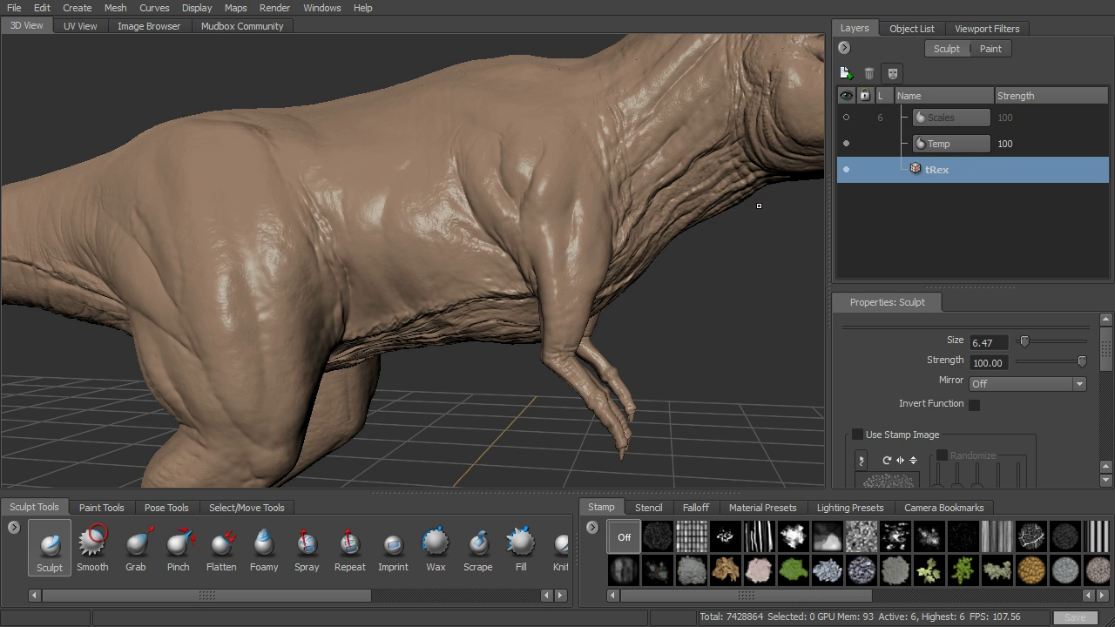
left_click_drag(713, 232, 415, 225, "alt")
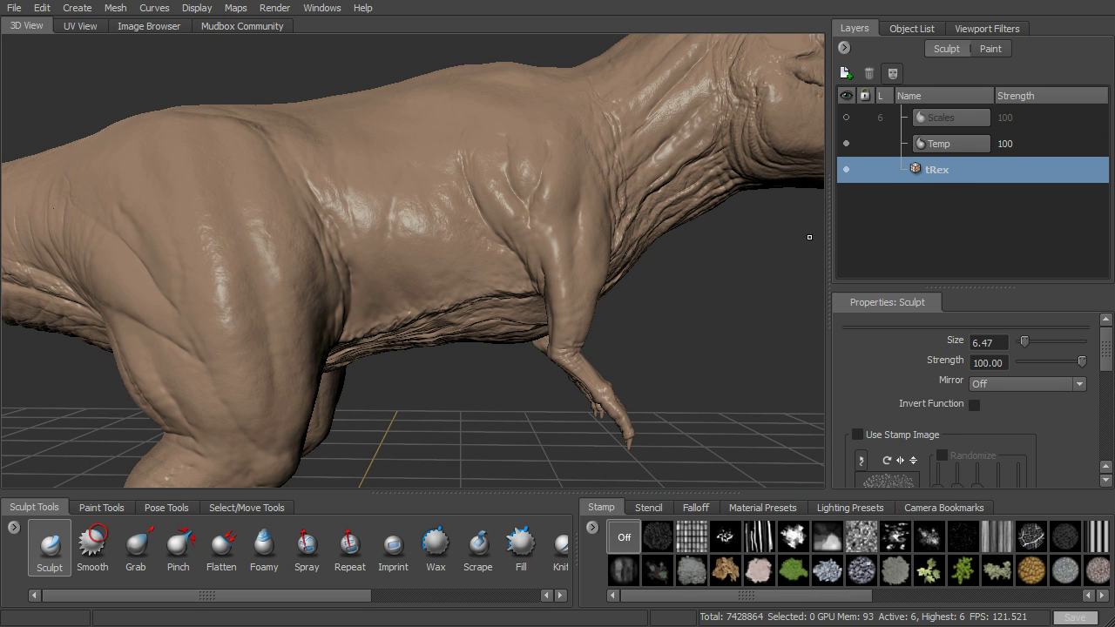
left_click(1100, 144)
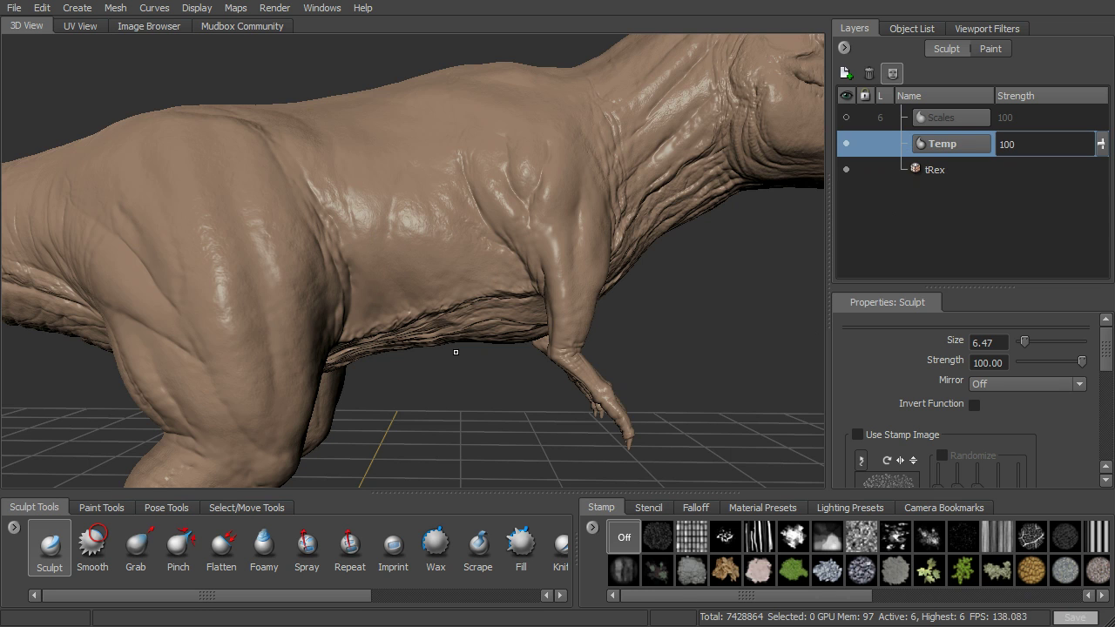
- Choose the green and dark maroon banded stamp image for the Sculpt brush
scroll(456, 352, "up", 5)
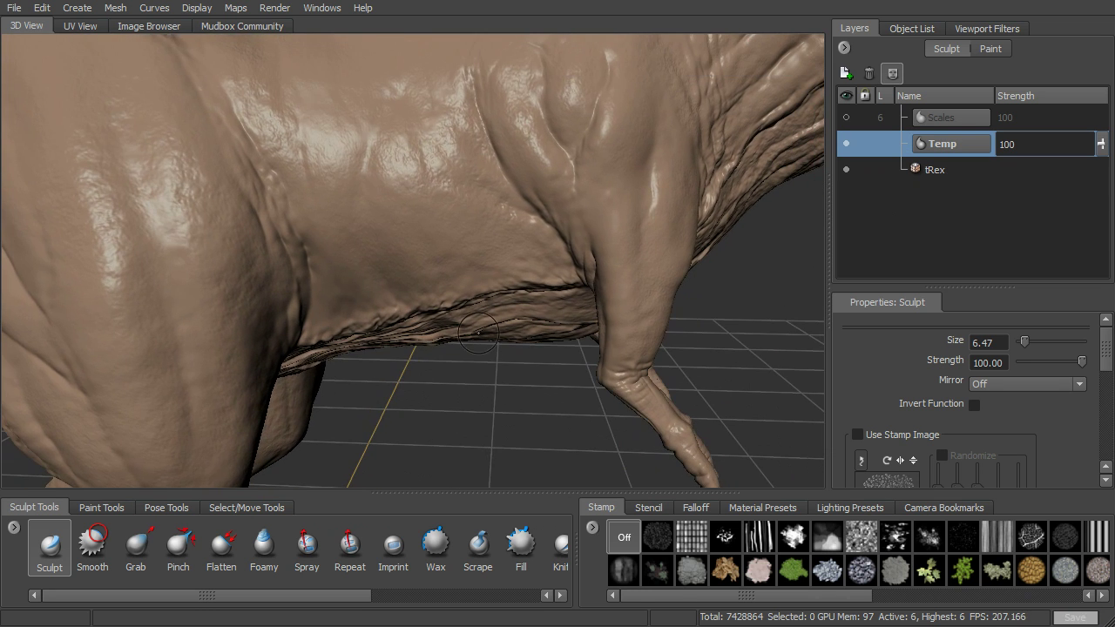
left_click_drag(478, 332, 386, 224, "alt")
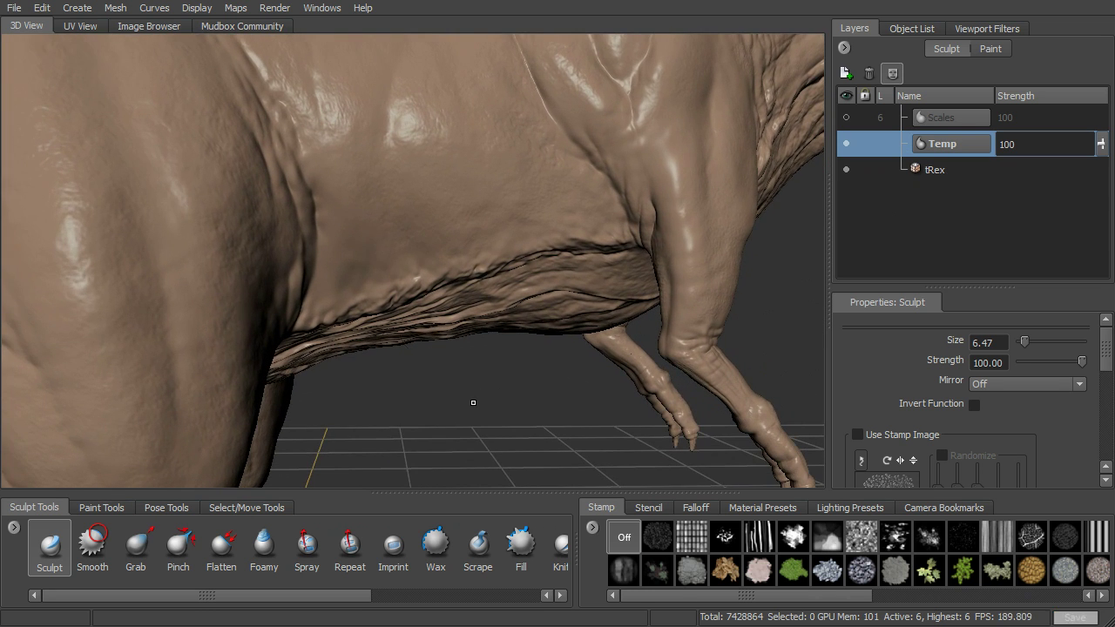
left_click_drag(473, 403, 456, 411, "alt")
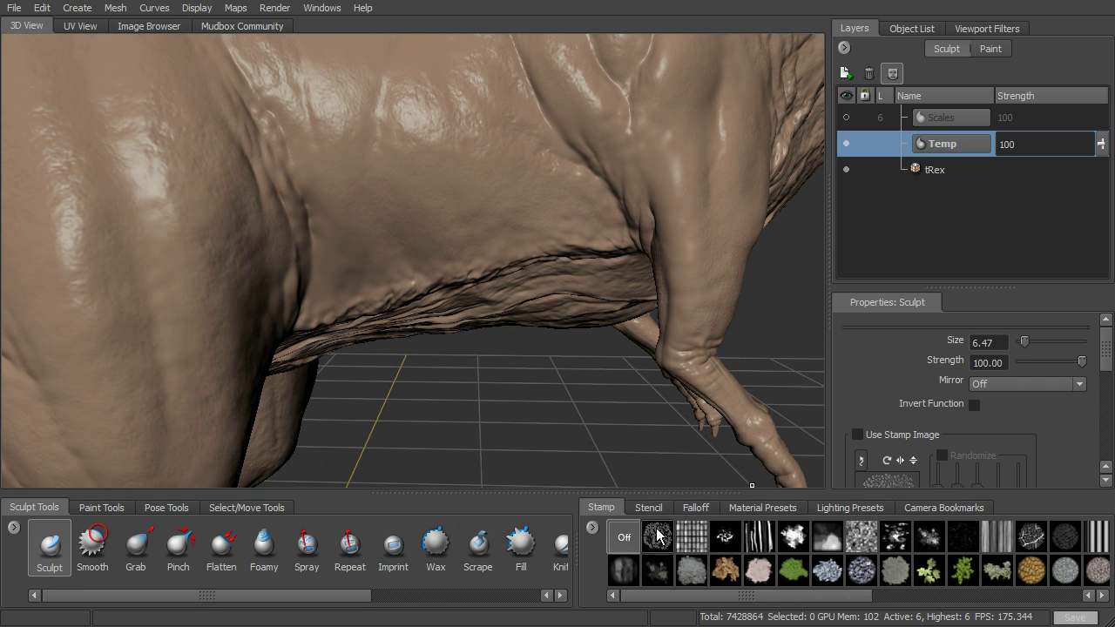
left_click_drag(667, 596, 902, 607)
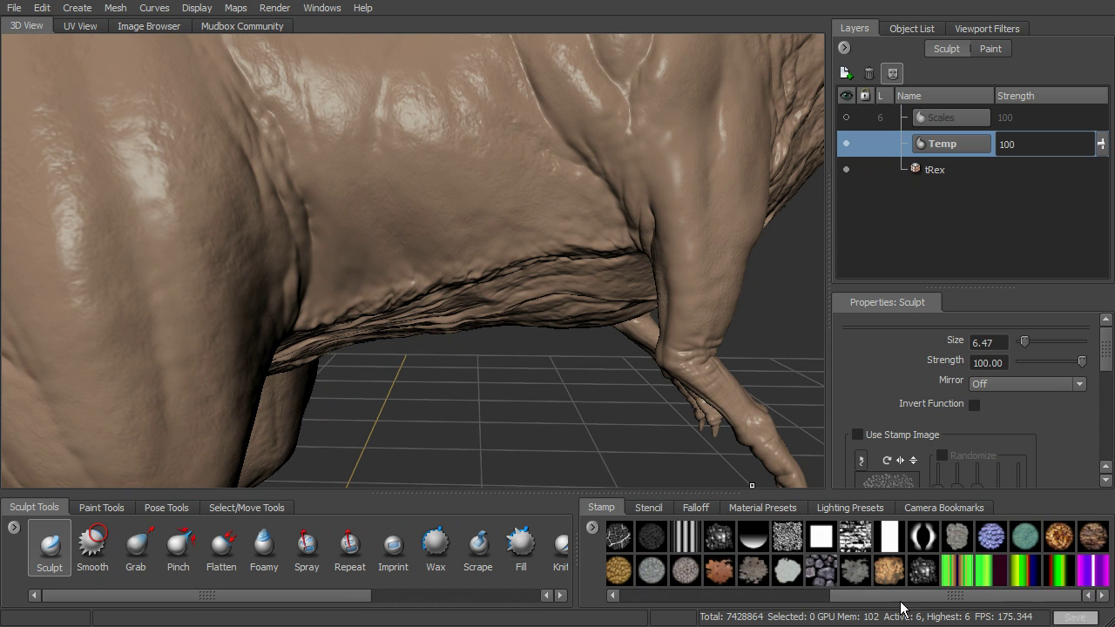
left_click(993, 571)
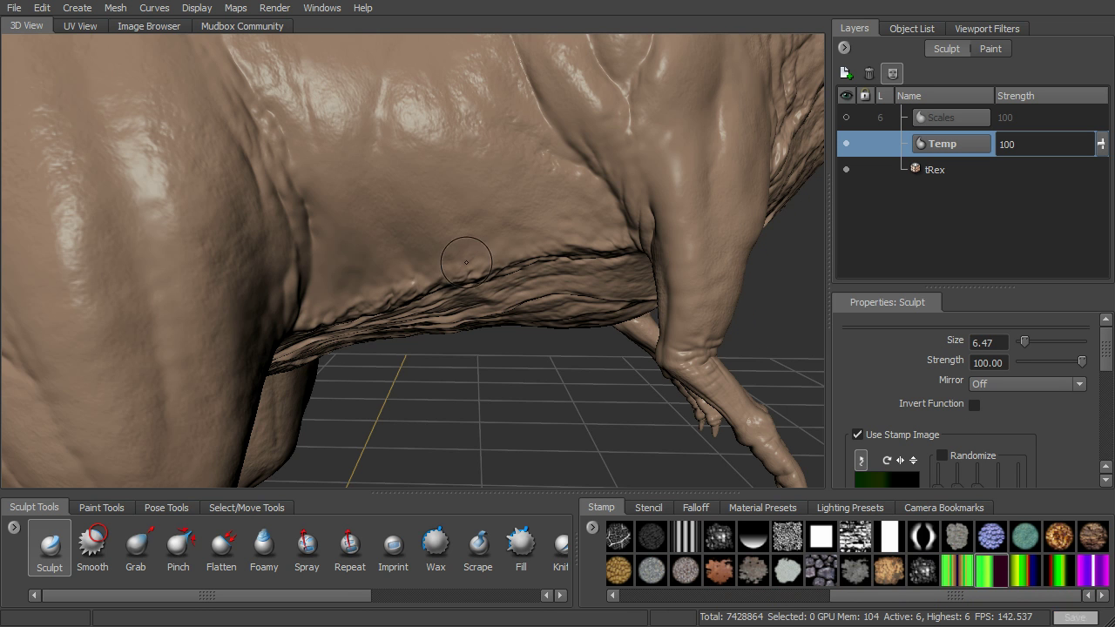
- Reduce the brush size to 5.88, sculpt a trial scale outline on the lower flank and undo it
left_click_drag(466, 262, 562, 235, "alt")
right_click_drag(562, 235, 730, 251, "alt")
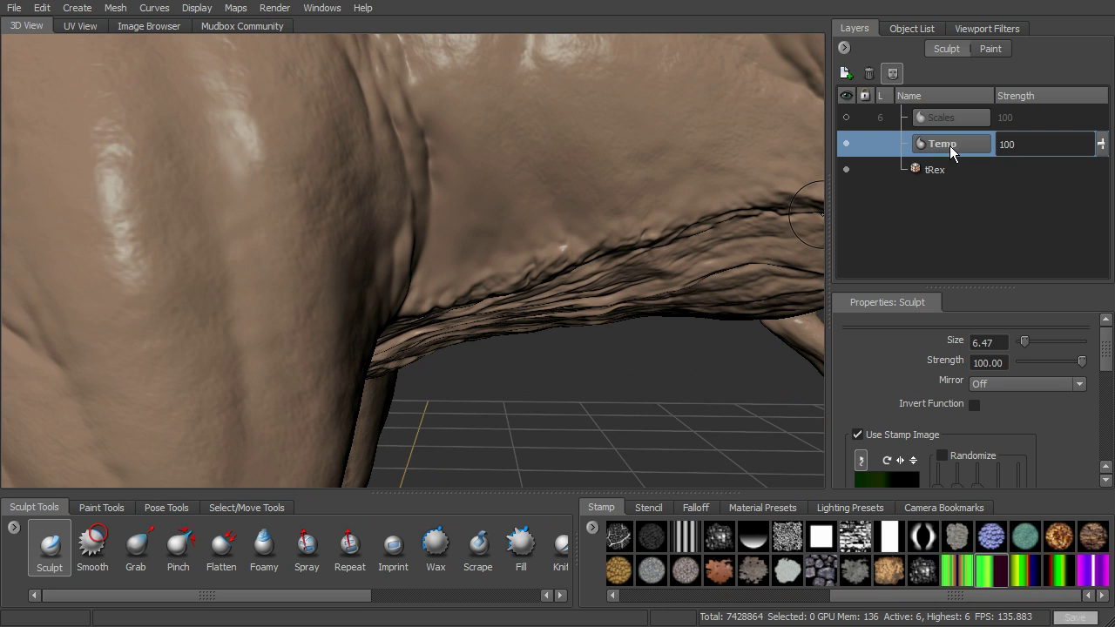
middle_click_drag(526, 225, 520, 244, "alt")
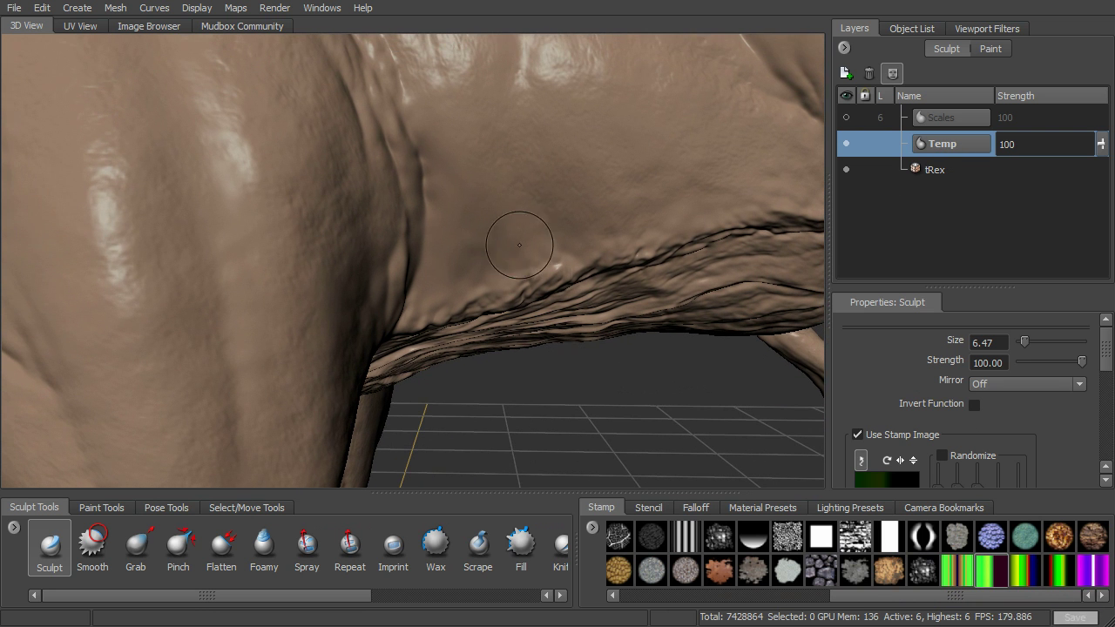
key("b")
mouse_move(527, 208)
left_mouse_down()
mouse_move(500, 193)
mouse_move(523, 198)
mouse_move(526, 237)
mouse_move(490, 237)
mouse_move(484, 209)
left_mouse_up()
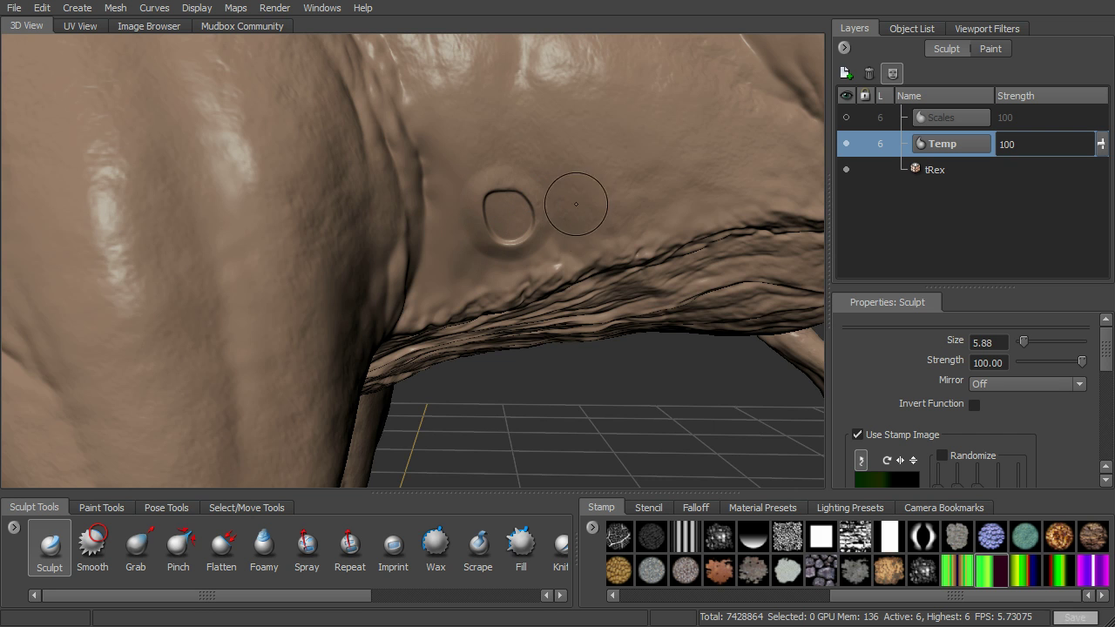
left_click_drag(596, 312, 619, 381, "alt")
key("ctrl+z")
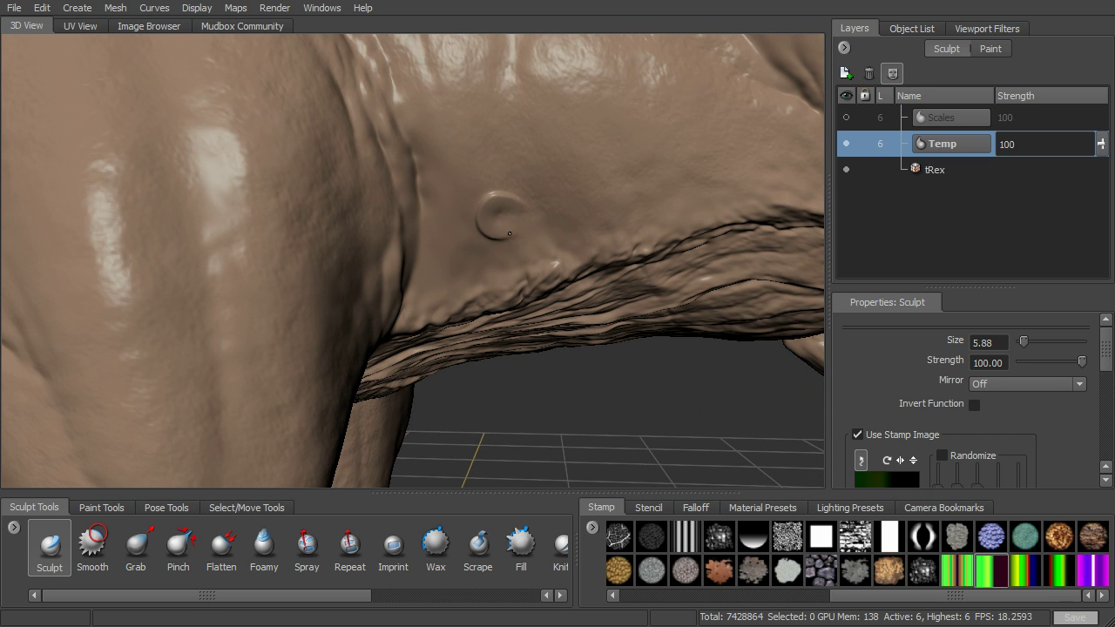
- Sculpt a cluster of rounded scales on the flank just ahead of the thigh, enlarging the brush size to 8.93 partway
mouse_move(552, 200)
left_mouse_down("alt")
mouse_move(617, 374)
mouse_move(597, 406)
mouse_move(481, 227)
mouse_move(446, 244)
mouse_move(446, 222)
left_mouse_up("alt")
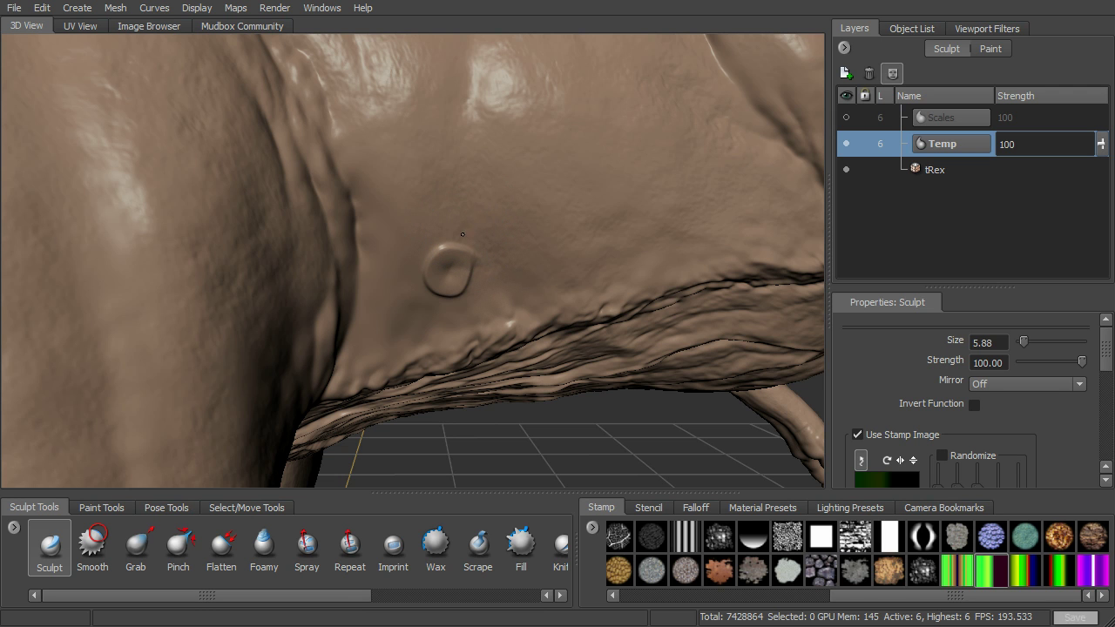
left_click_drag(476, 191, 443, 203)
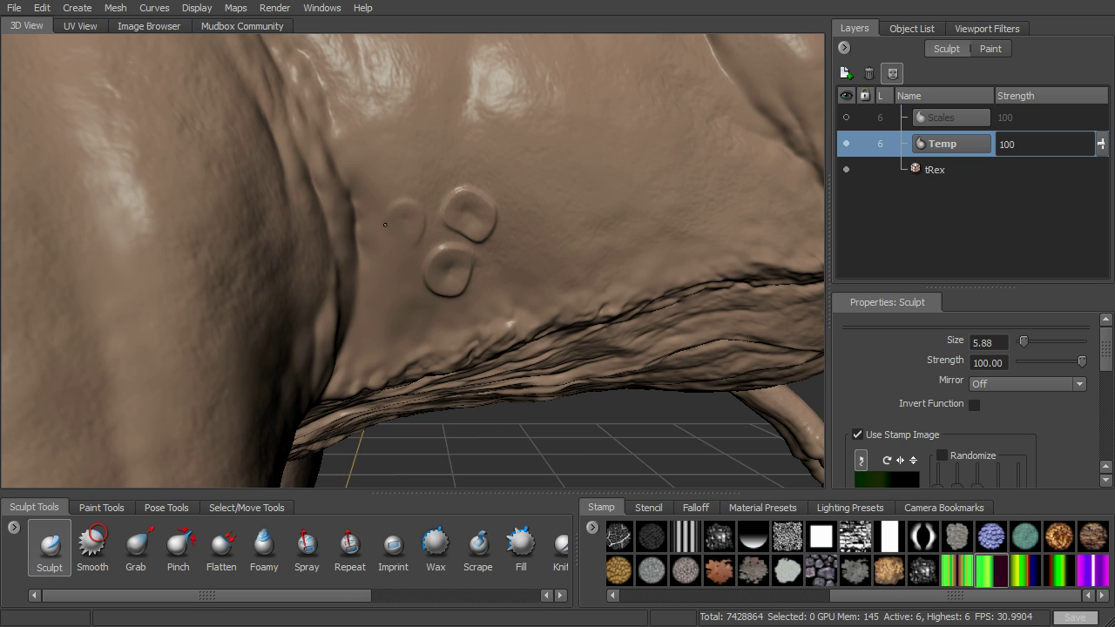
key("b")
left_click_drag(485, 280, 522, 293)
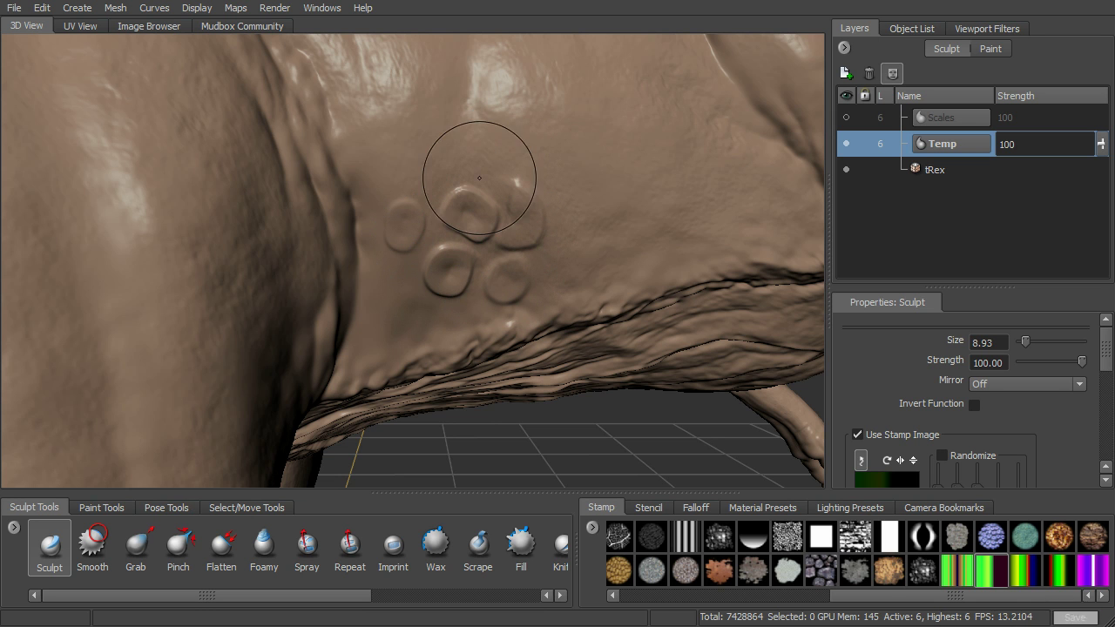
mouse_move(479, 178)
left_mouse_down()
mouse_move(503, 165)
mouse_move(469, 129)
left_mouse_up()
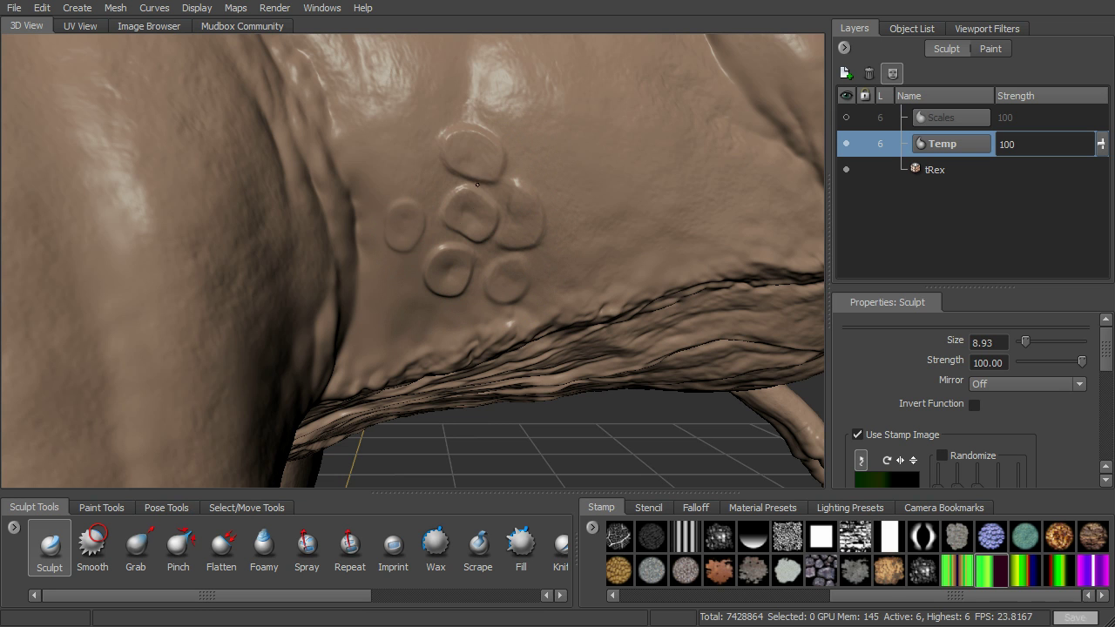
left_click(408, 187)
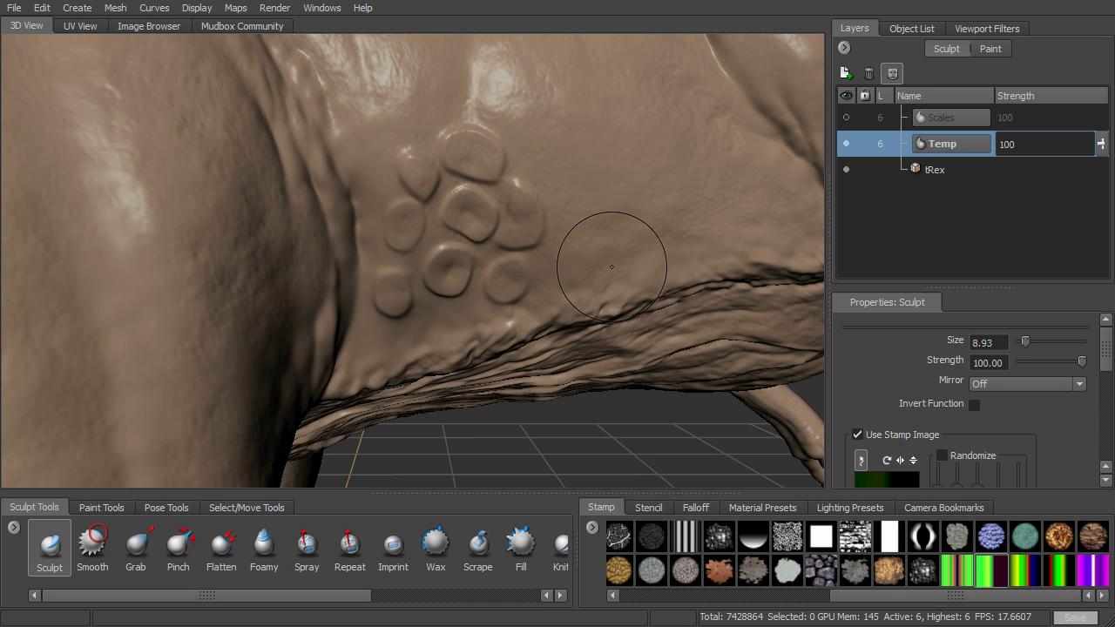
left_click_drag(562, 264, 589, 268)
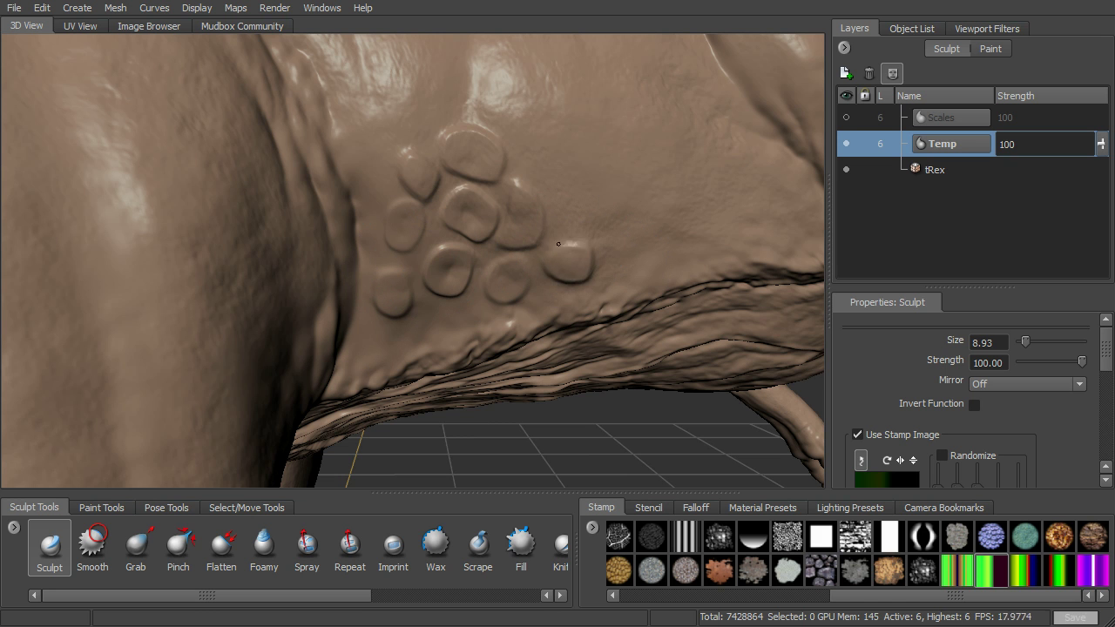
- Hide the Temp layer to compare the flank with and without the sculpted scales
mouse_move(594, 331)
left_mouse_down("alt")
mouse_move(594, 442)
mouse_move(601, 409)
left_mouse_up("alt")
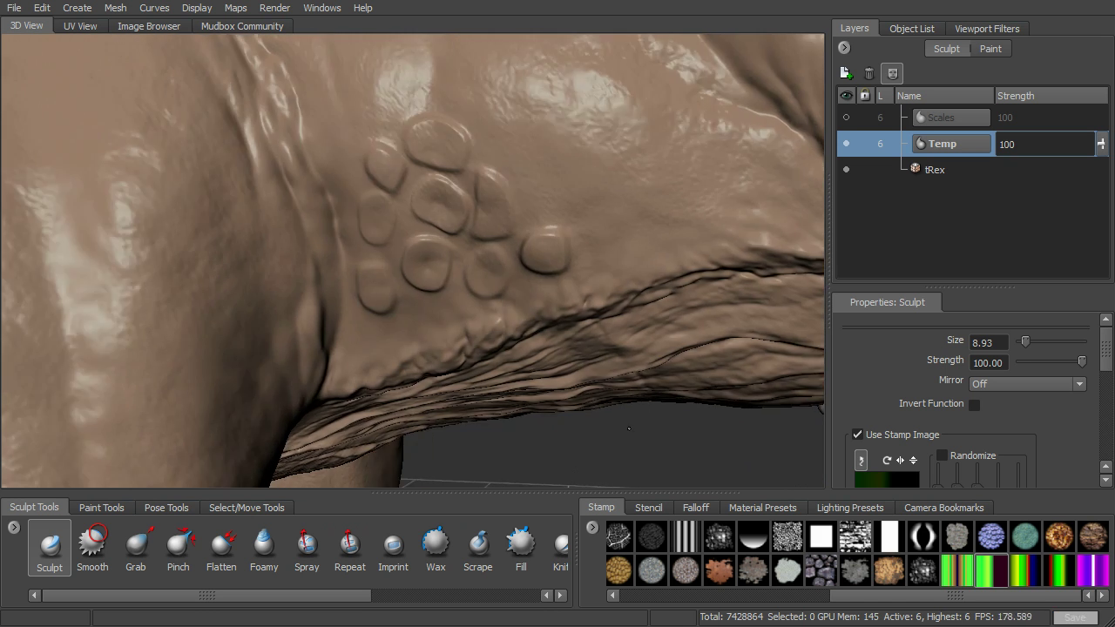
right_click_drag(602, 409, 462, 331, "alt")
left_click_drag(462, 331, 428, 288, "alt")
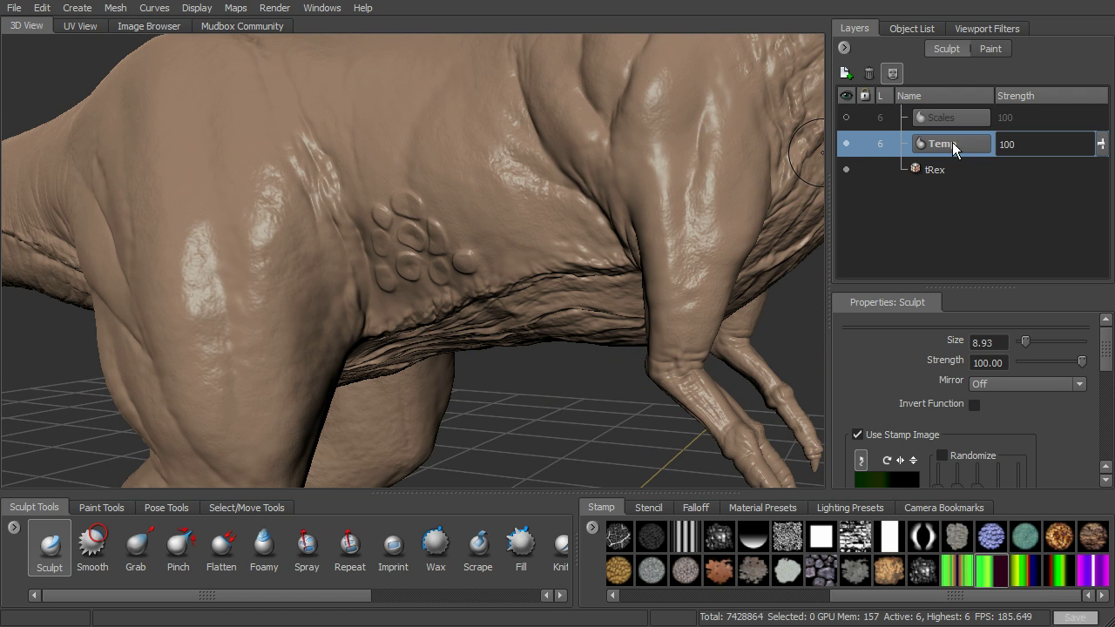
left_click_drag(748, 225, 698, 324, "alt")
left_click(849, 144)
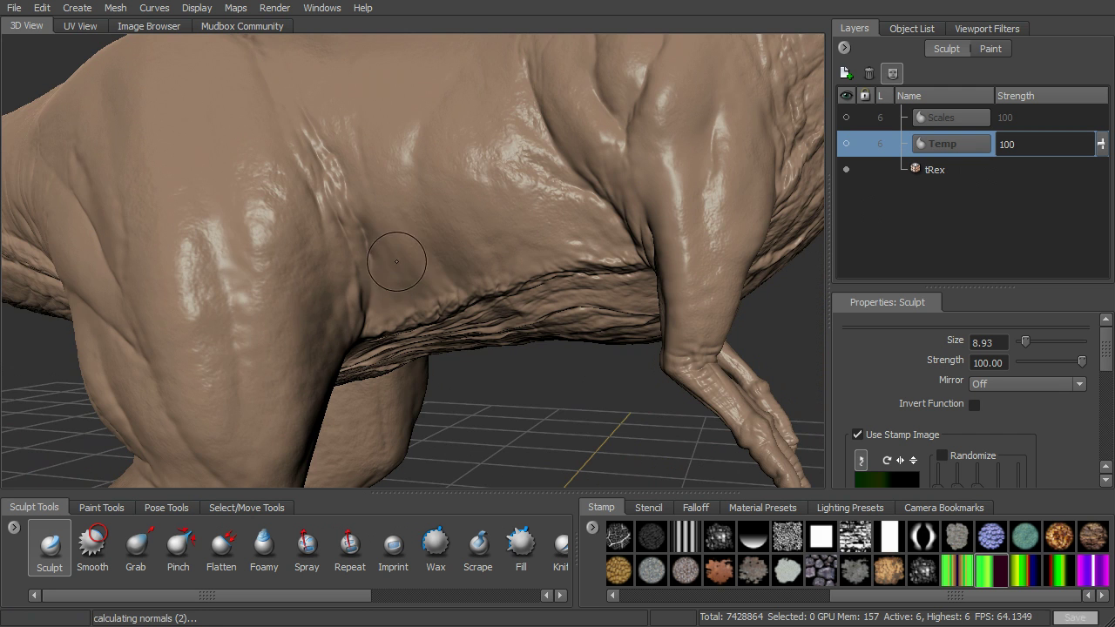
left_click_drag(396, 261, 399, 231, "alt")
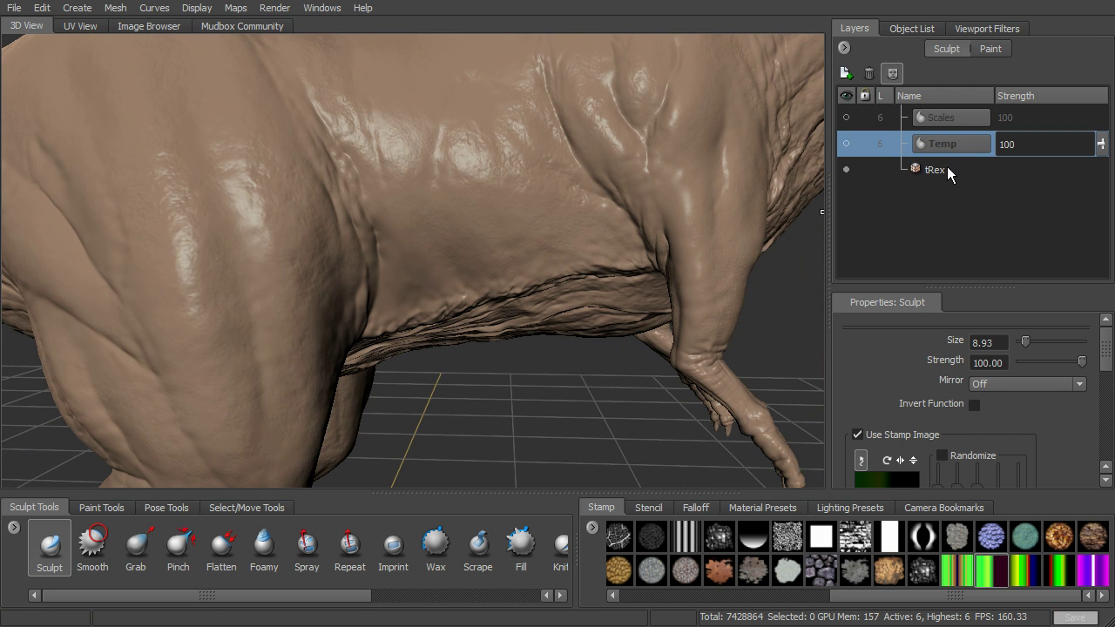
- Show the Temp layer again, try to sculpt on it at subdivision level 5, and return to level 6
left_click_drag(773, 298, 814, 271, "alt")
left_click(849, 142)
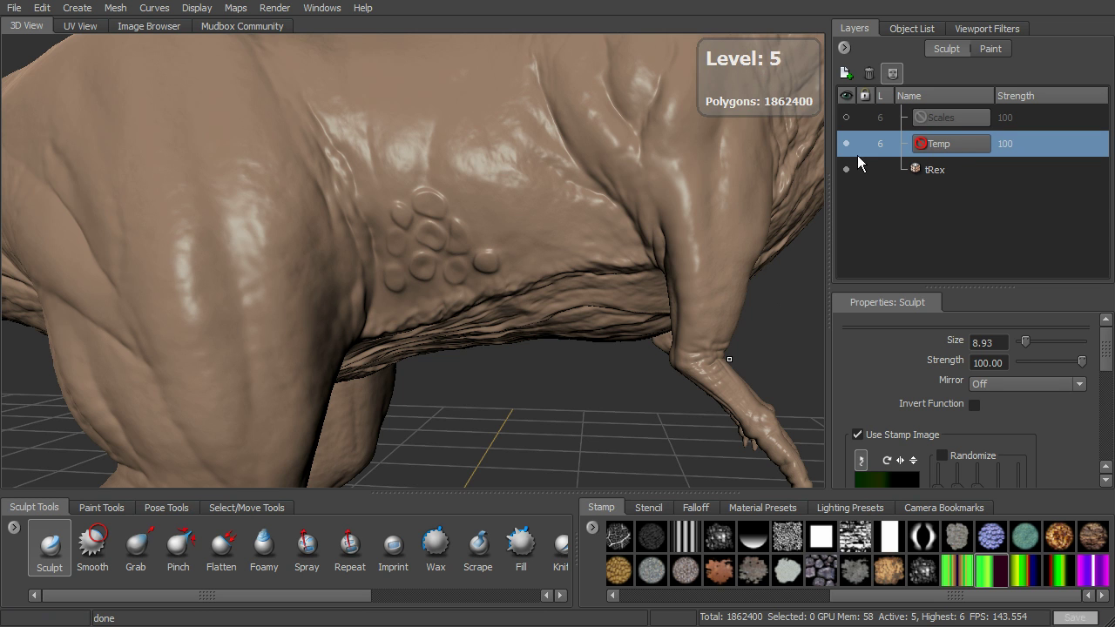
left_click(446, 210)
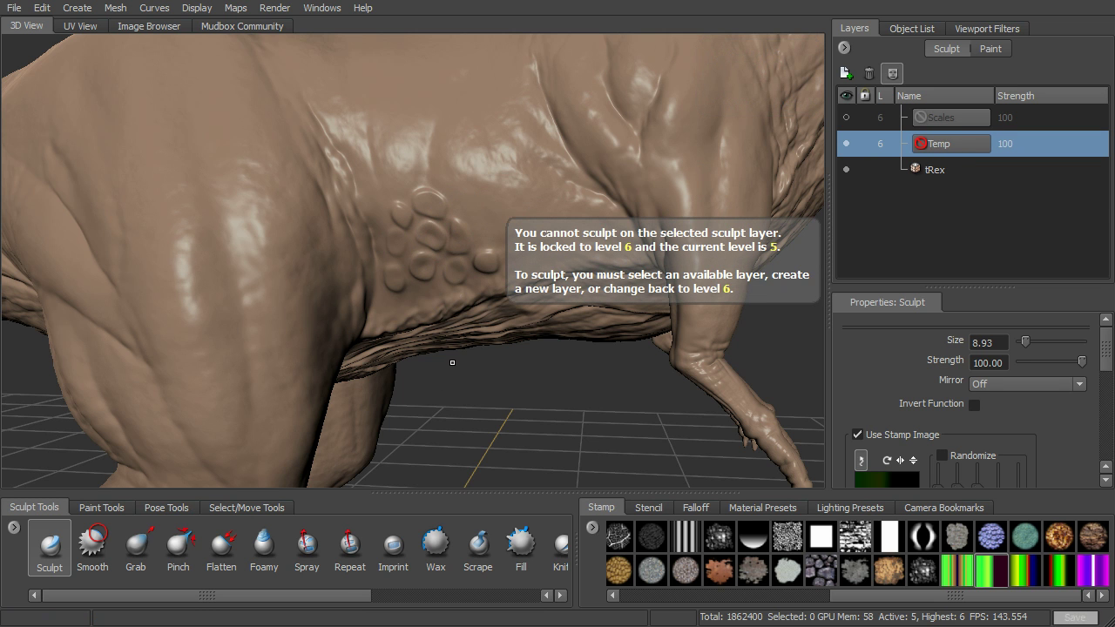
key("Page_Up")
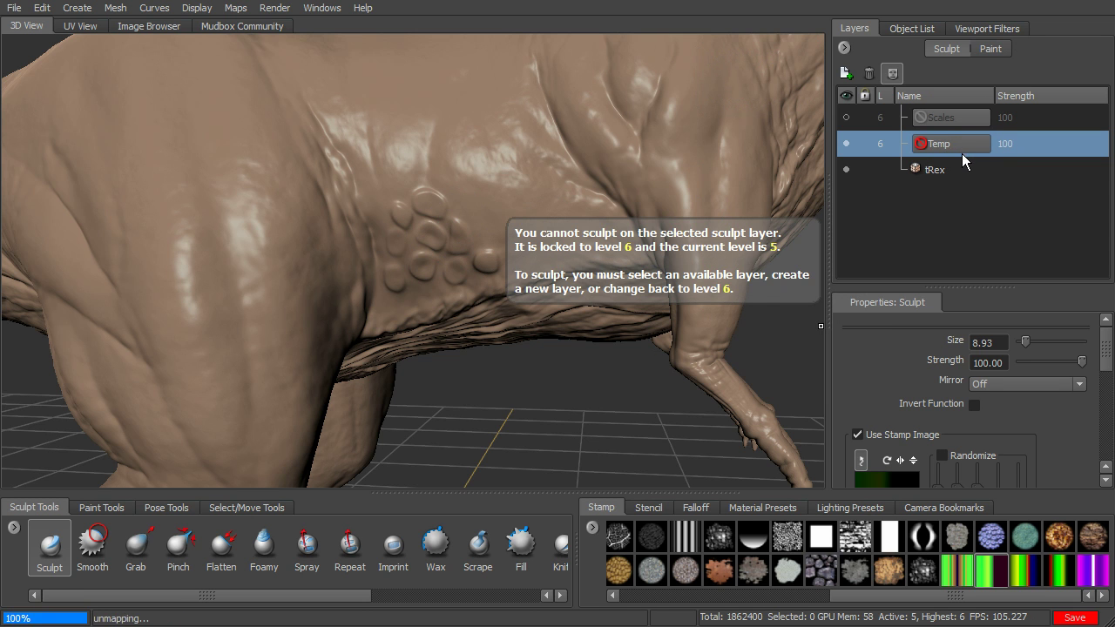
- Lock the Temp layer and try to sculpt on the flank beside the scales
left_click(864, 144)
left_click(511, 249)
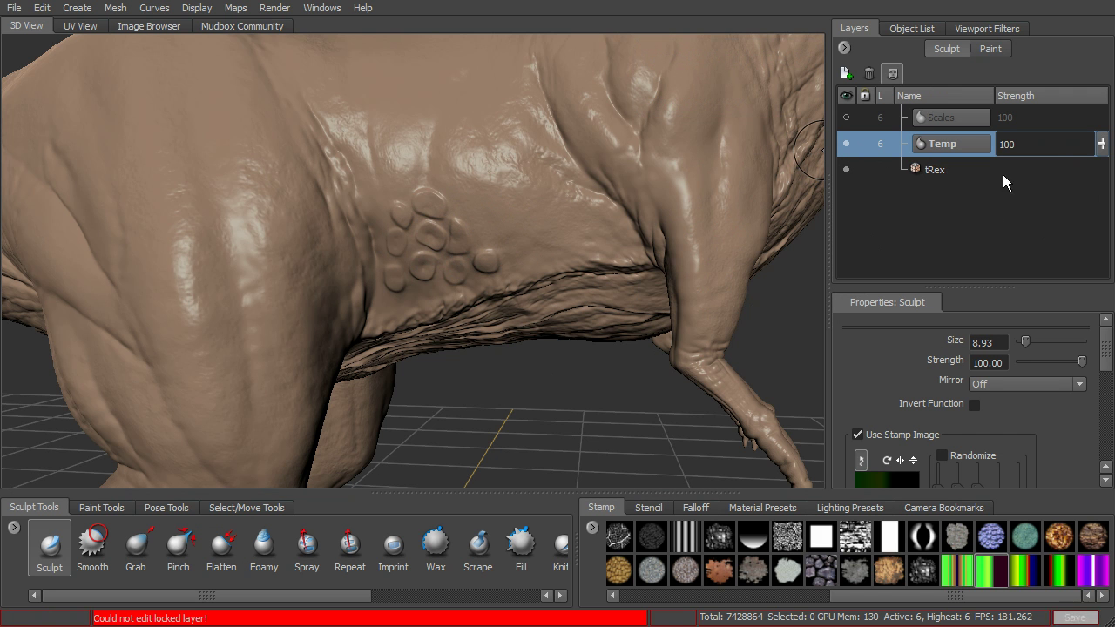
- Lower the Temp layer's strength to 50 to compare the fainter scales, and restore it to 100
left_click_drag(757, 269, 696, 257, "alt")
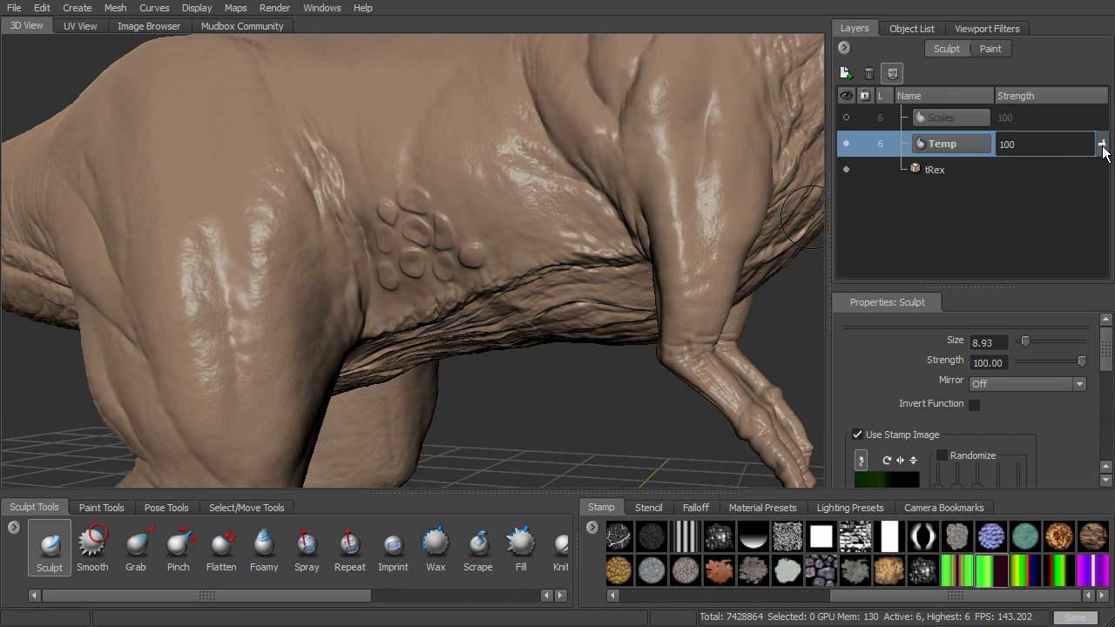
left_click_drag(1102, 144, 1102, 195)
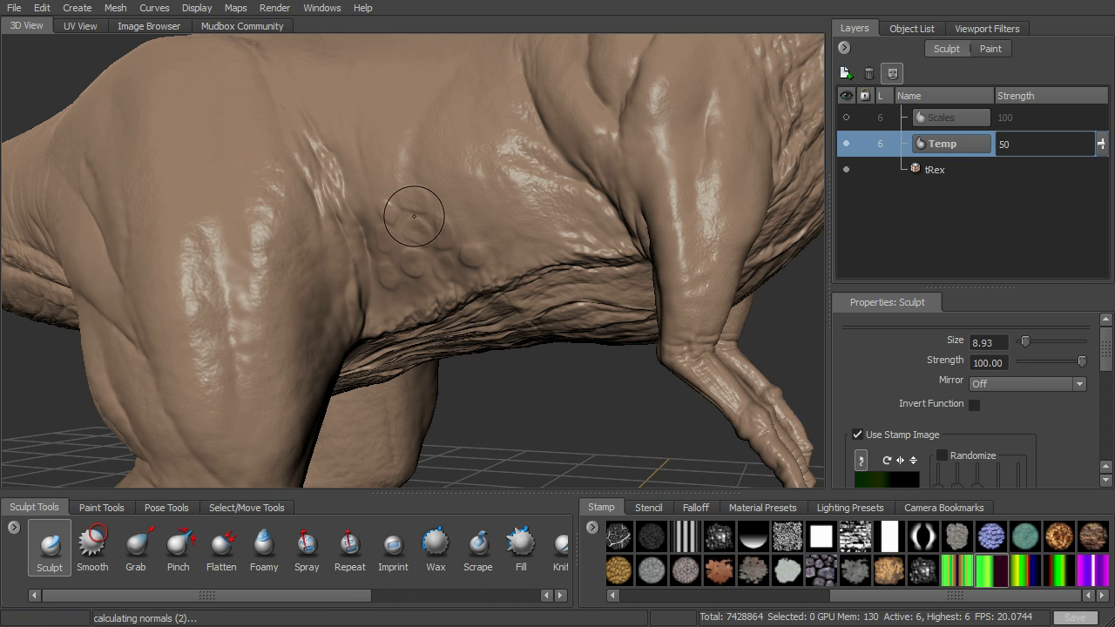
mouse_move(440, 287)
left_mouse_down("alt")
mouse_move(602, 407)
mouse_move(635, 372)
left_mouse_up("alt")
left_click_drag(484, 241, 550, 422, "alt")
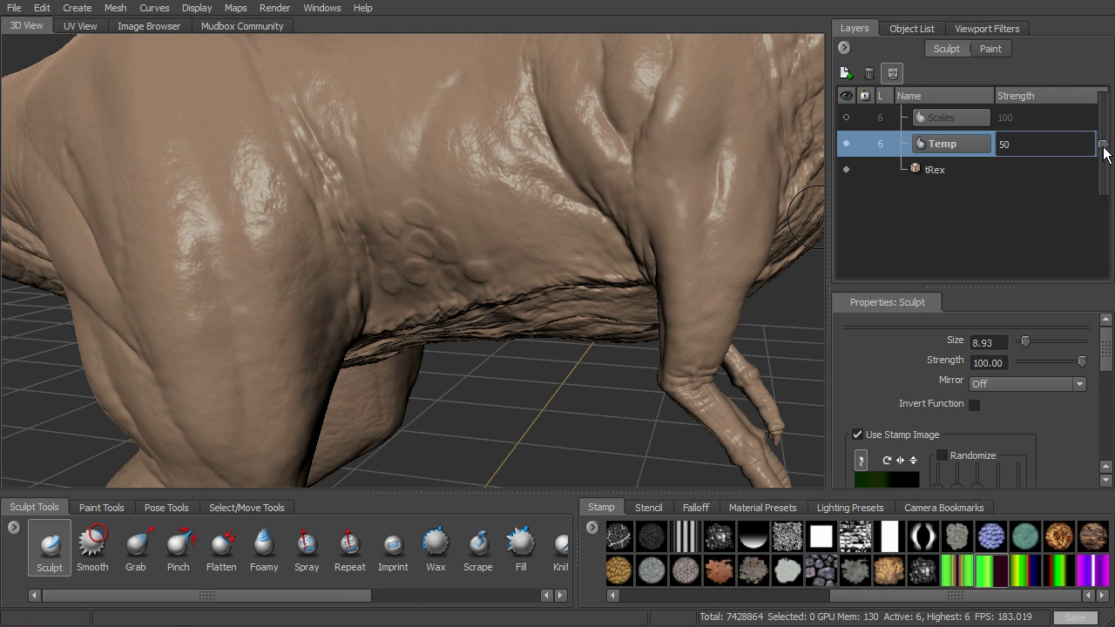
left_click_drag(1102, 144, 1112, 144)
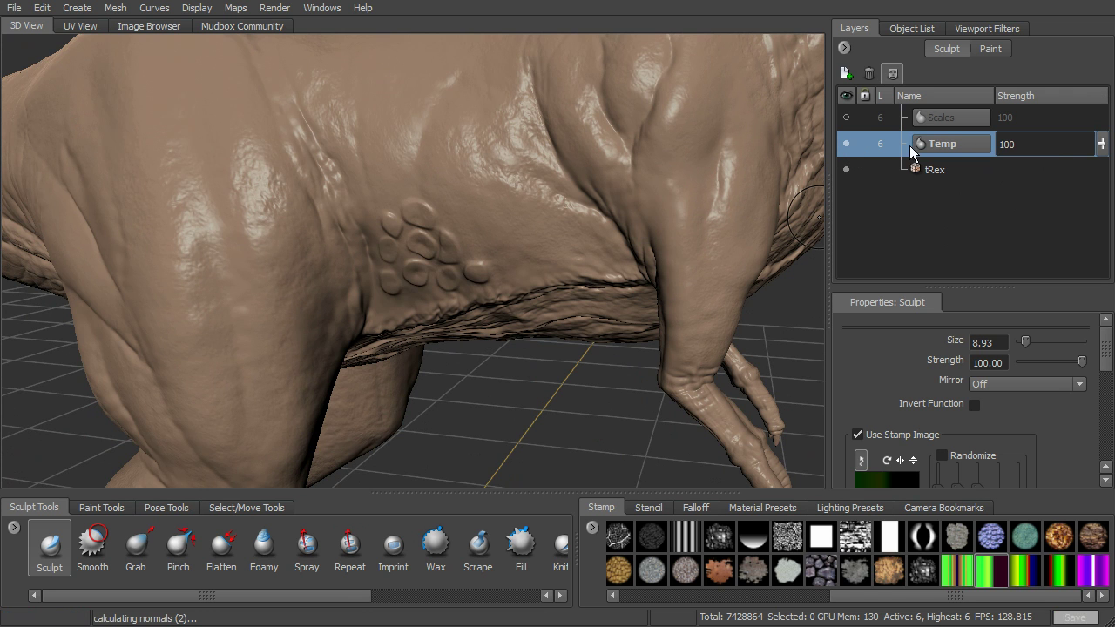
- Examine the layer commands available for Temp, including Delete Selected, Flatten, Import Layer, Mirror and Flip
right_click(953, 149)
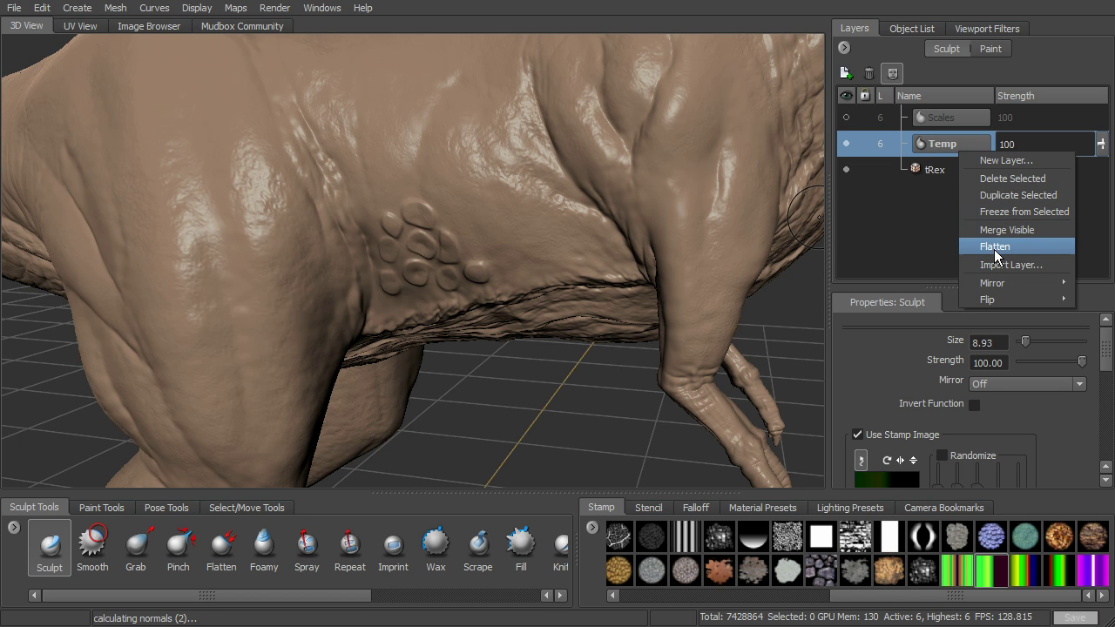
left_click(914, 252)
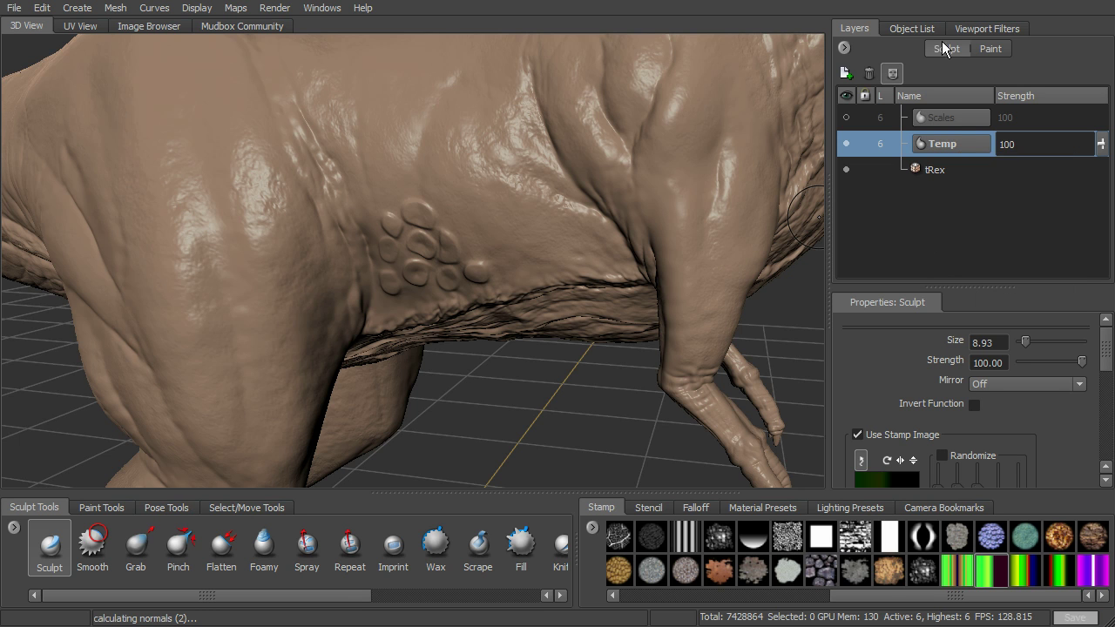
right_click(958, 144)
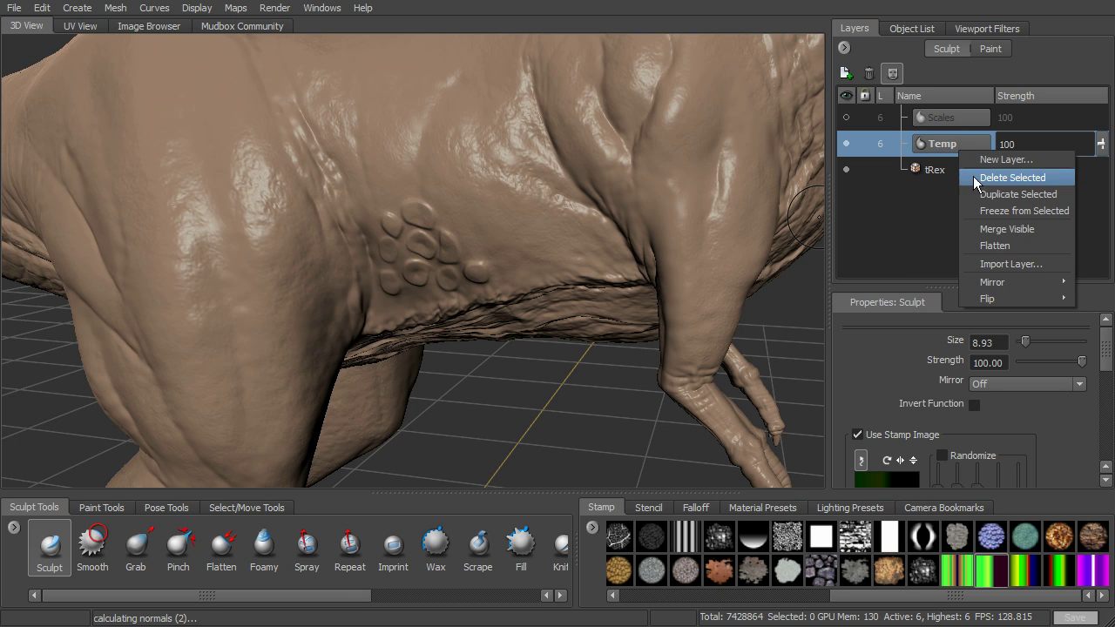
left_click(889, 232)
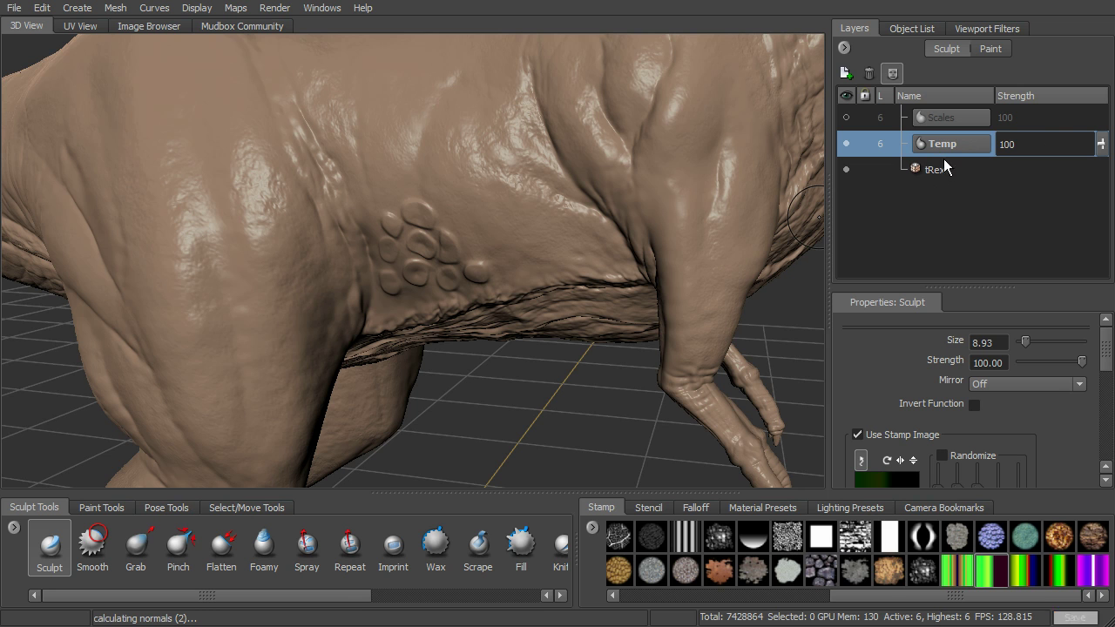
right_click(958, 144)
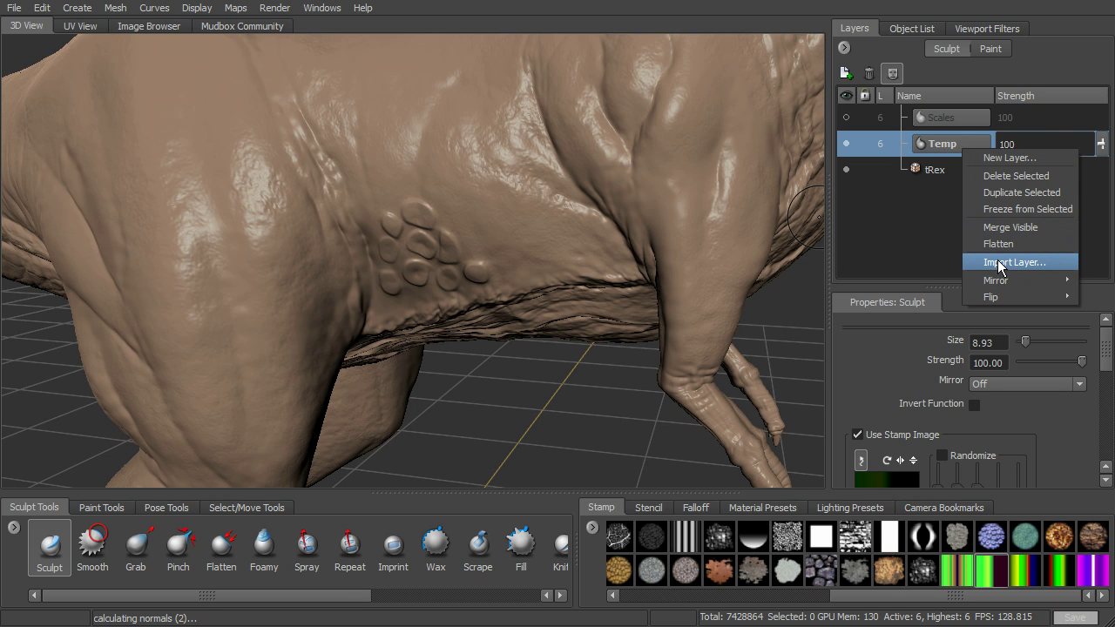
mouse_move(999, 301)
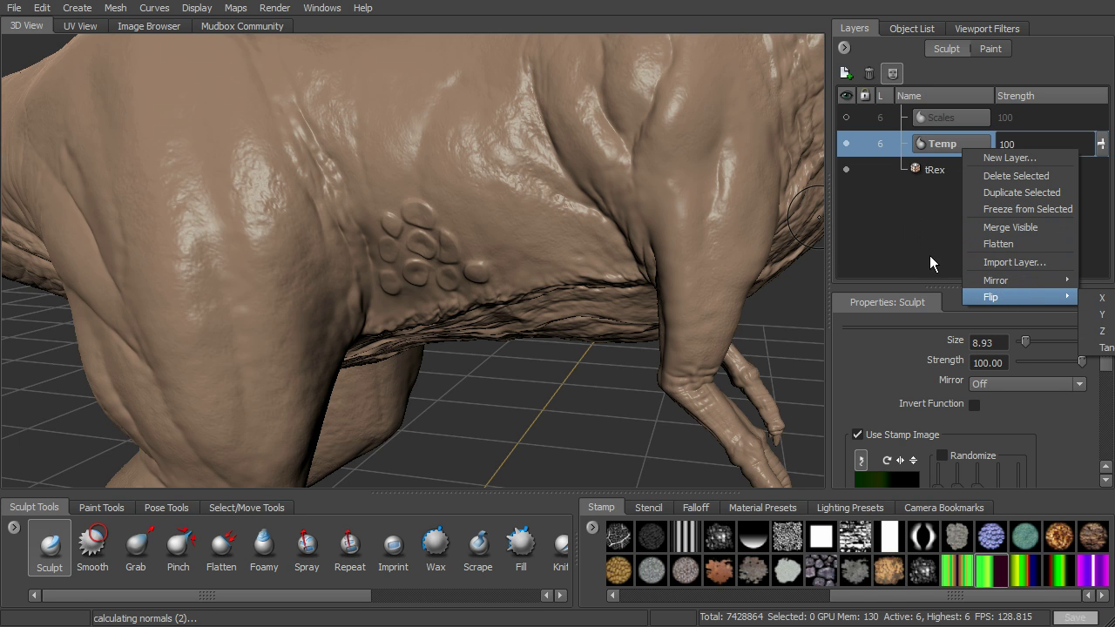
mouse_move(1010, 280)
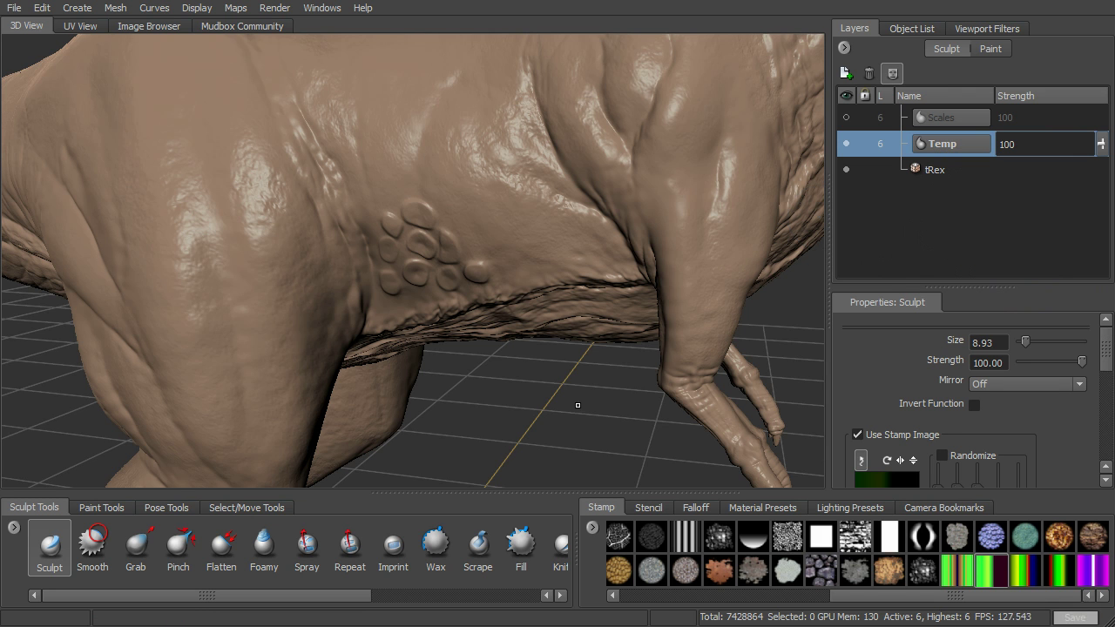
left_click_drag(578, 406, 640, 361, "alt")
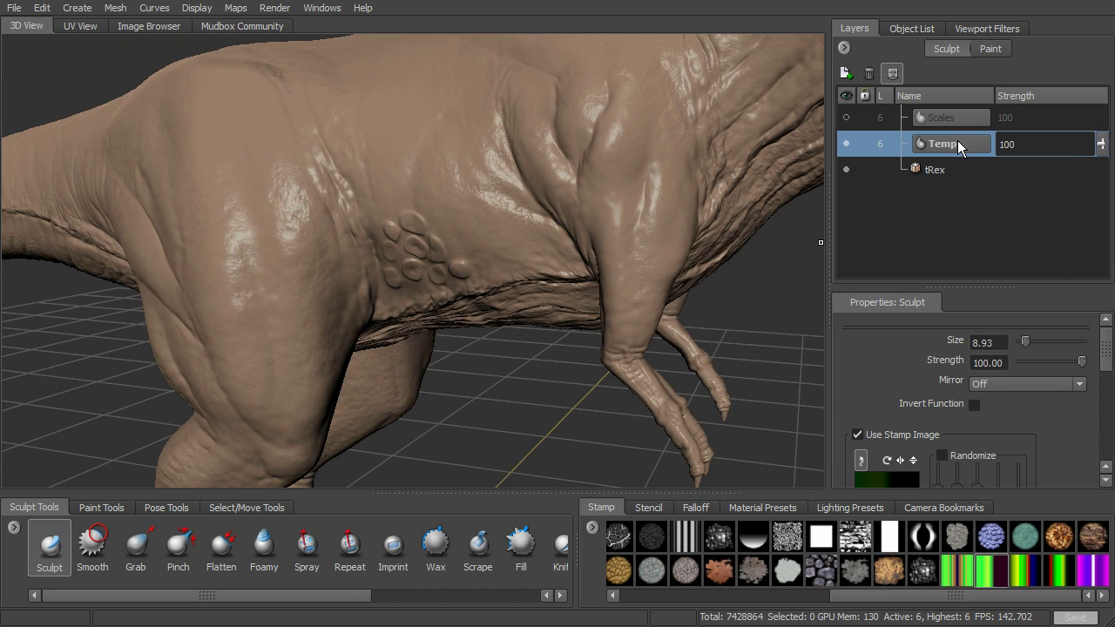
left_click(844, 48)
mouse_move(912, 193)
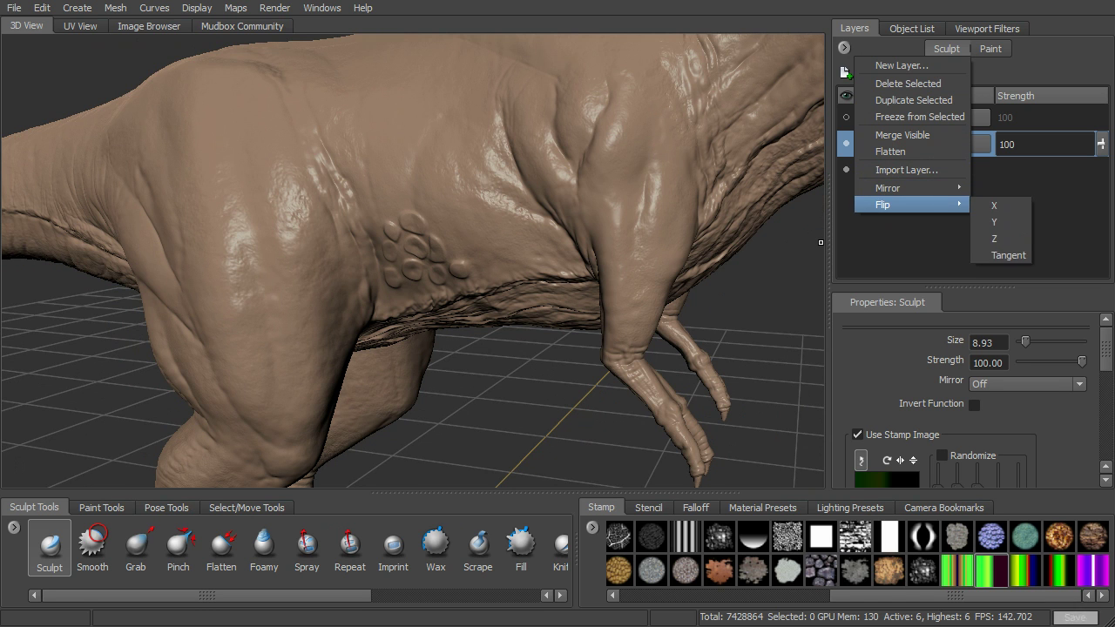
- Select a round patch of faces over the sculpted scales on the flank with the Faces tool
left_click(252, 507)
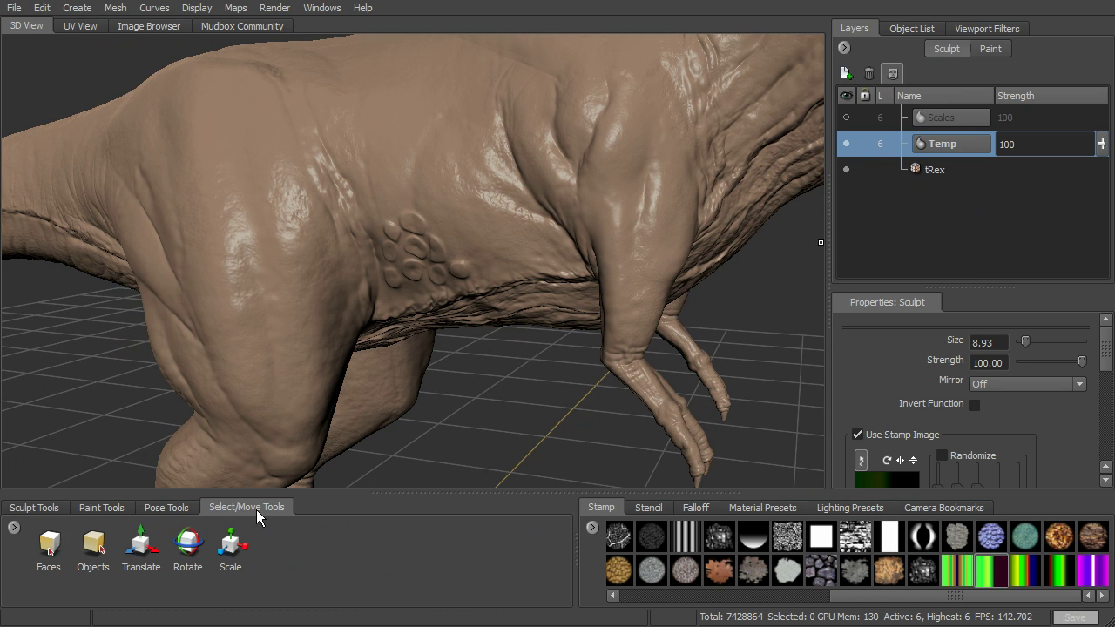
left_click_drag(515, 306, 523, 352, "alt")
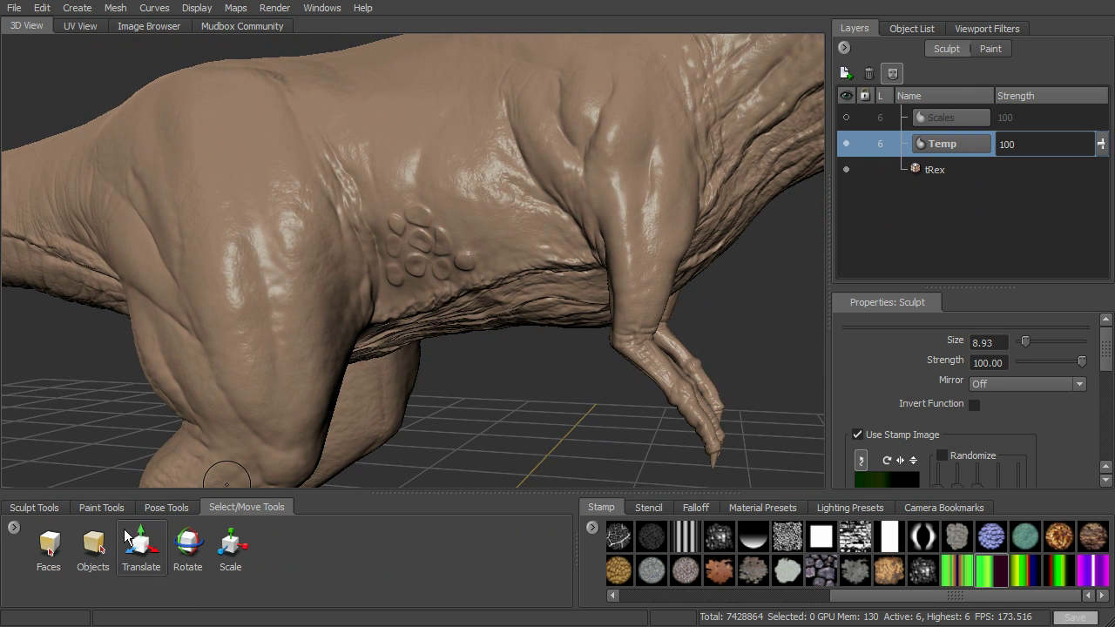
left_click(49, 545)
left_click(436, 233)
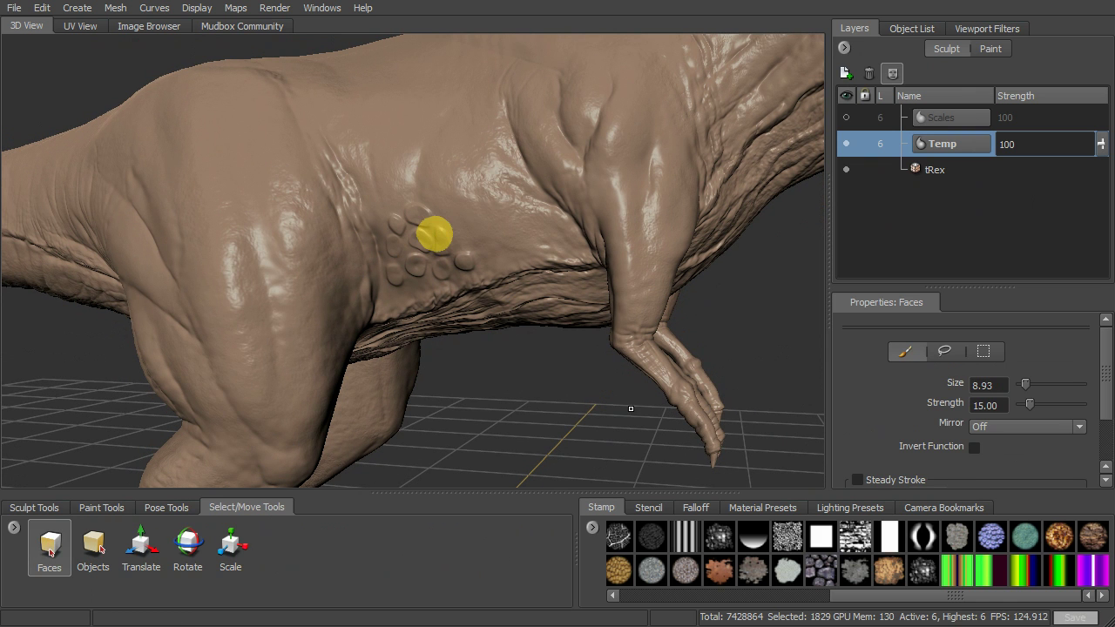
left_click_drag(552, 378, 843, 222, "alt")
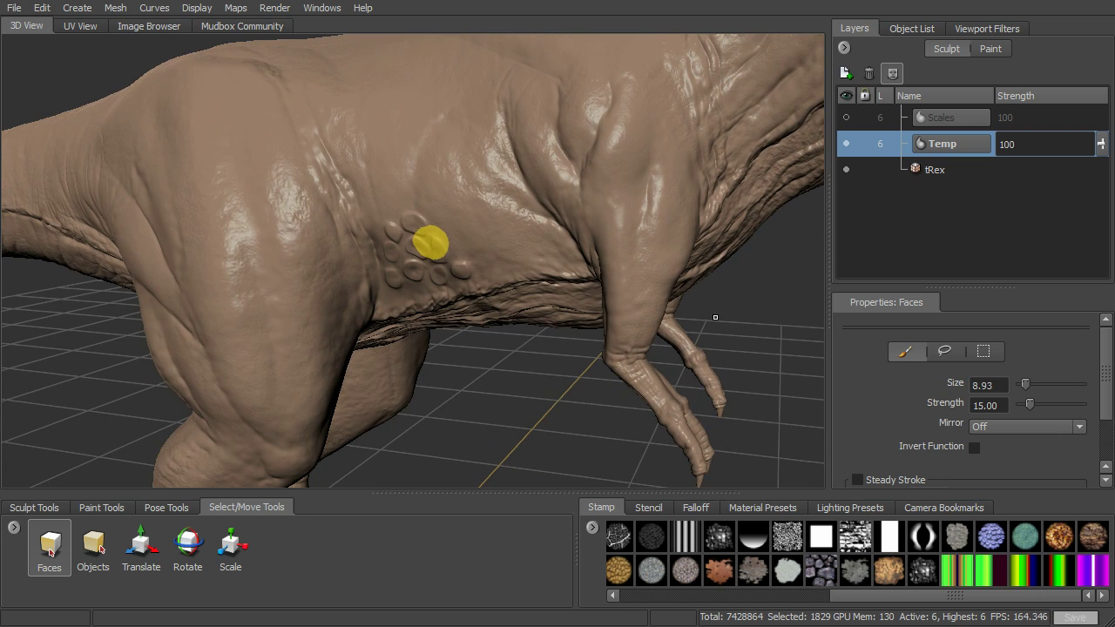
- Mirror the Temp layer across X to copy the scales onto the opposite flank
left_click_drag(757, 281, 322, 272, "alt")
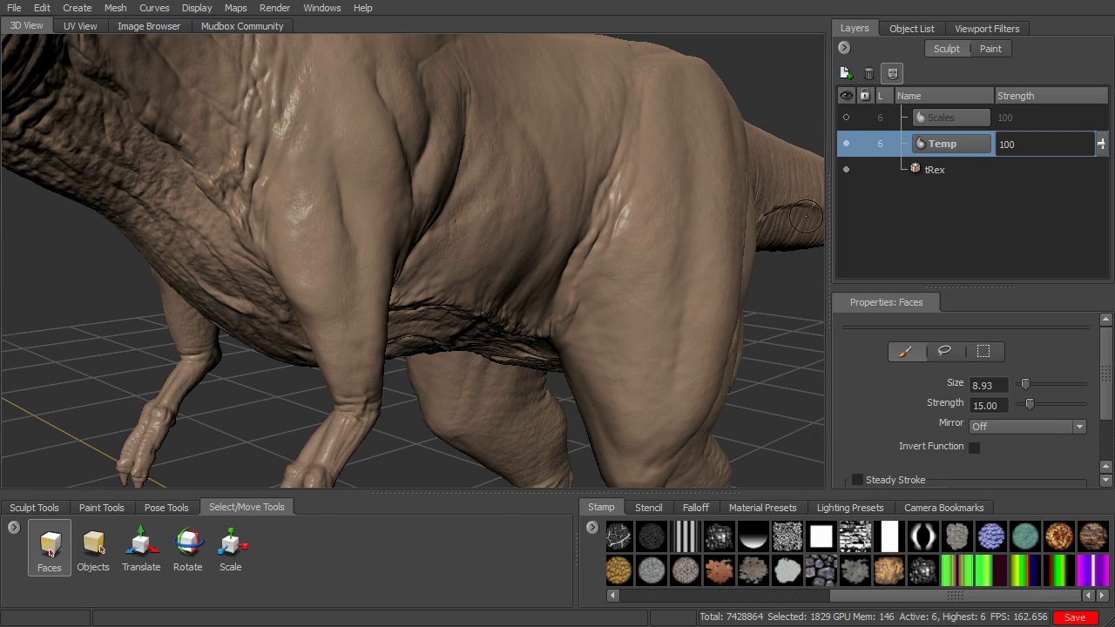
right_click(962, 154)
mouse_move(1008, 281)
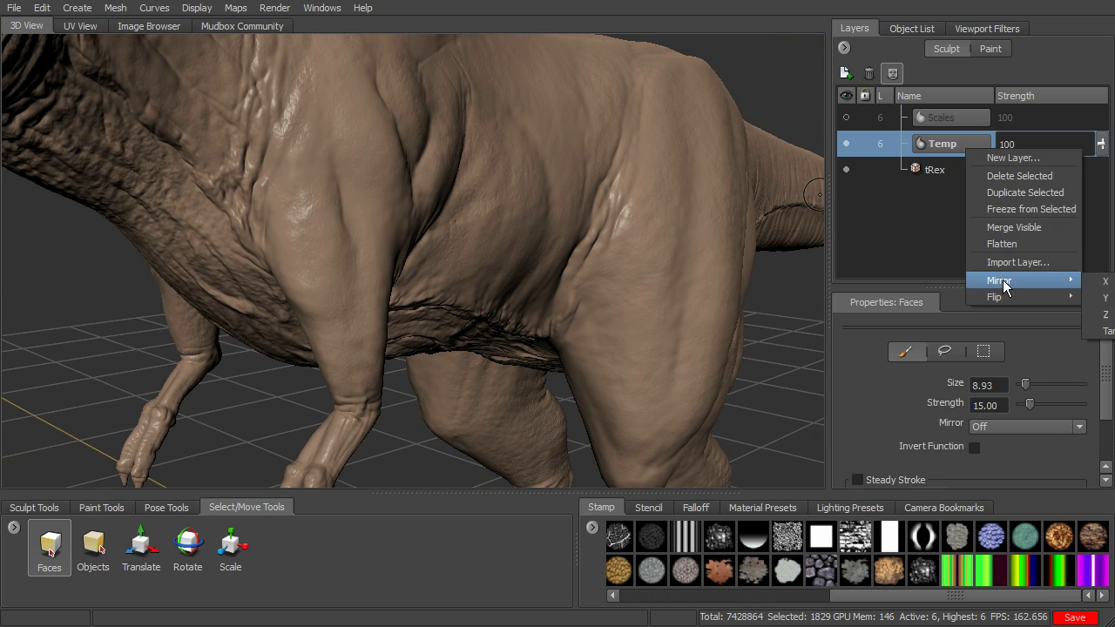
left_click(1099, 282)
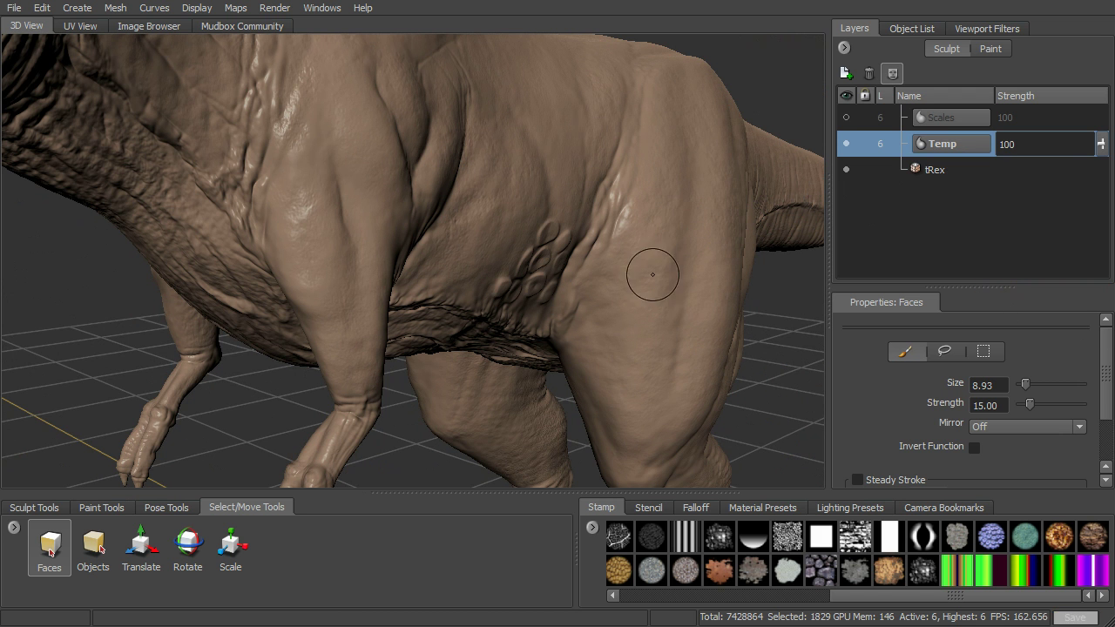
- Clear the face selection and check the mirrored scales on both flanks
left_click_drag(408, 463, 677, 334, "alt")
left_click(526, 423)
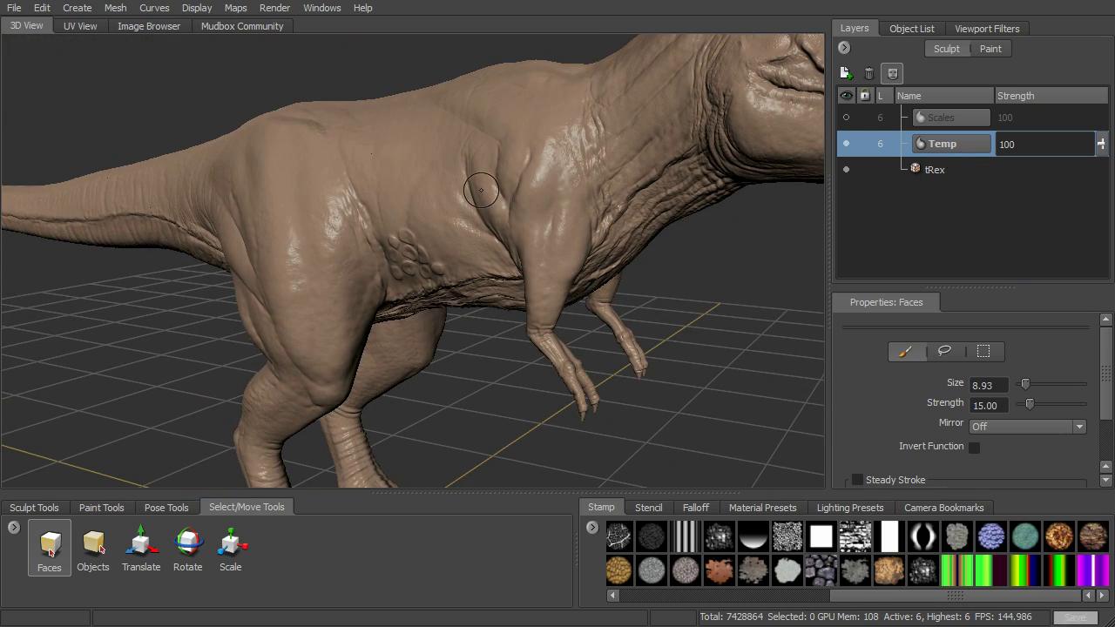
left_click_drag(742, 288, 483, 268, "alt")
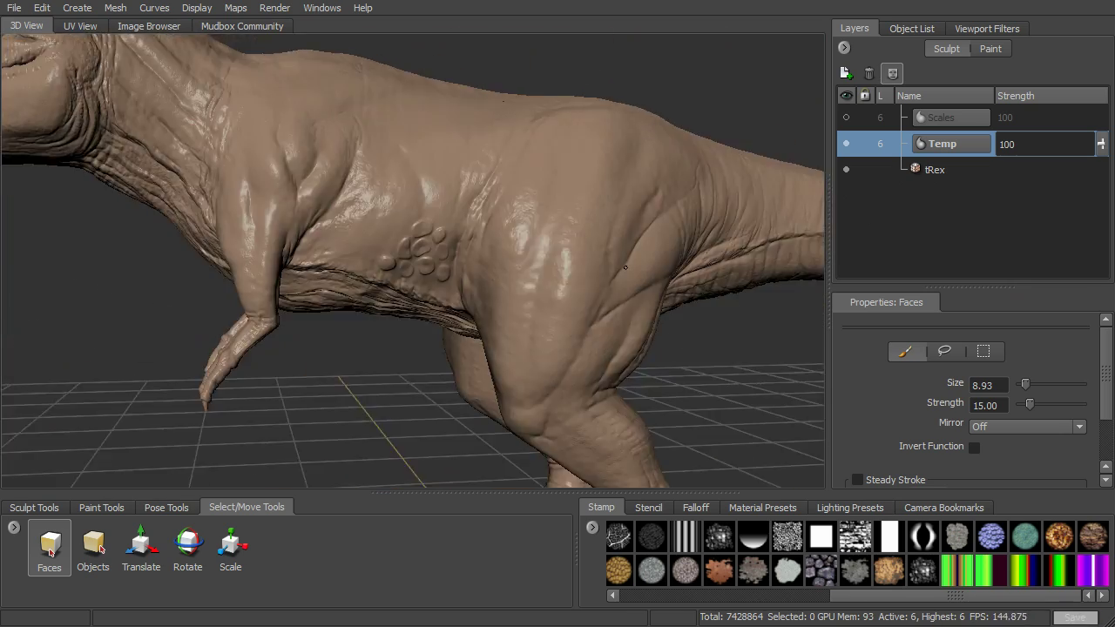
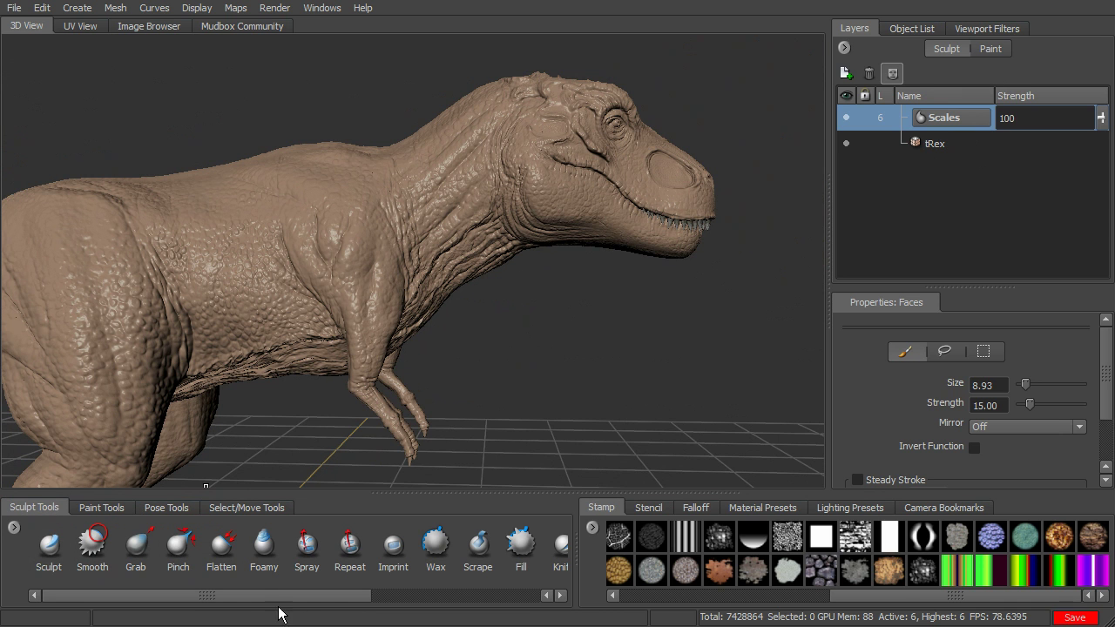
- Erase a patch of the Scales layer on the side of the neck with the Erase tool and undo it
left_click_drag(317, 599, 502, 593)
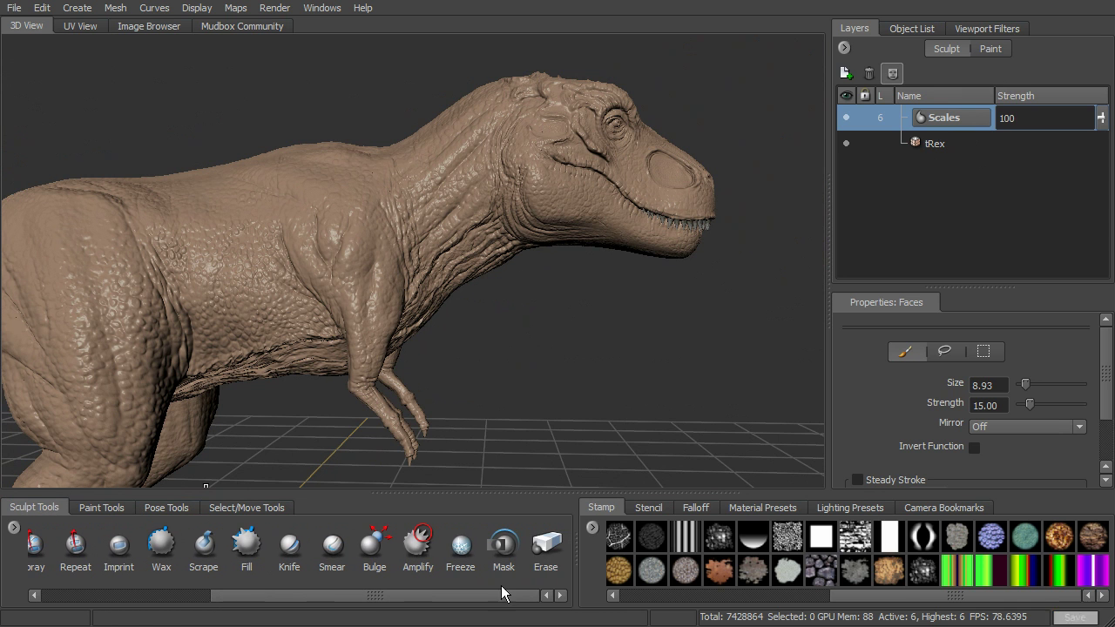
left_click(546, 546)
right_click_drag(517, 307, 590, 354, "alt")
middle_click_drag(590, 353, 529, 485, "alt")
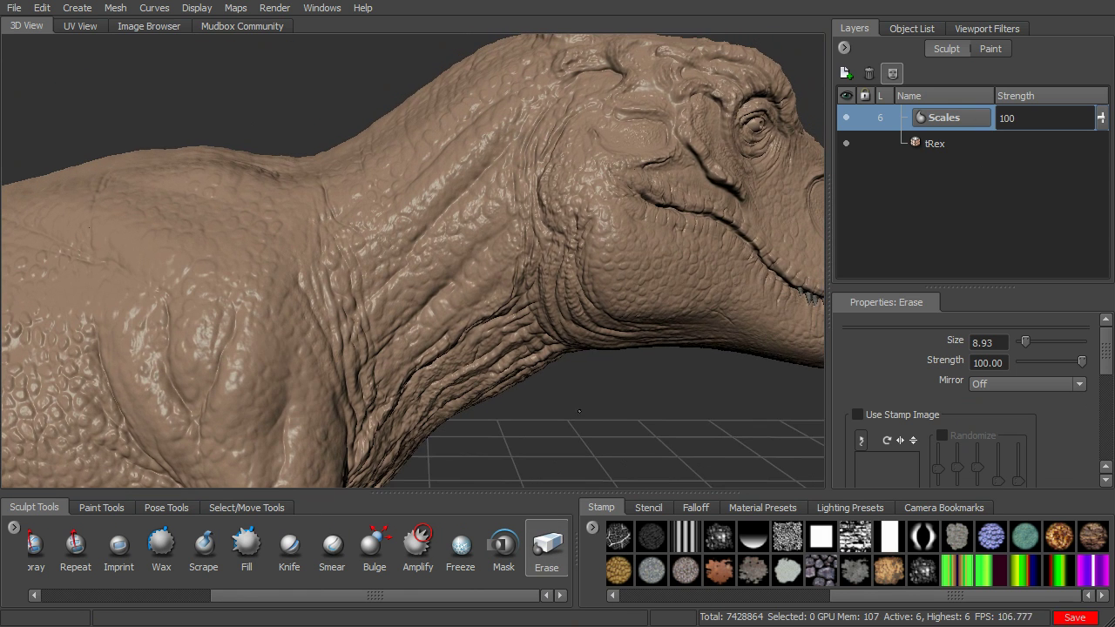
left_click_drag(458, 242, 454, 250)
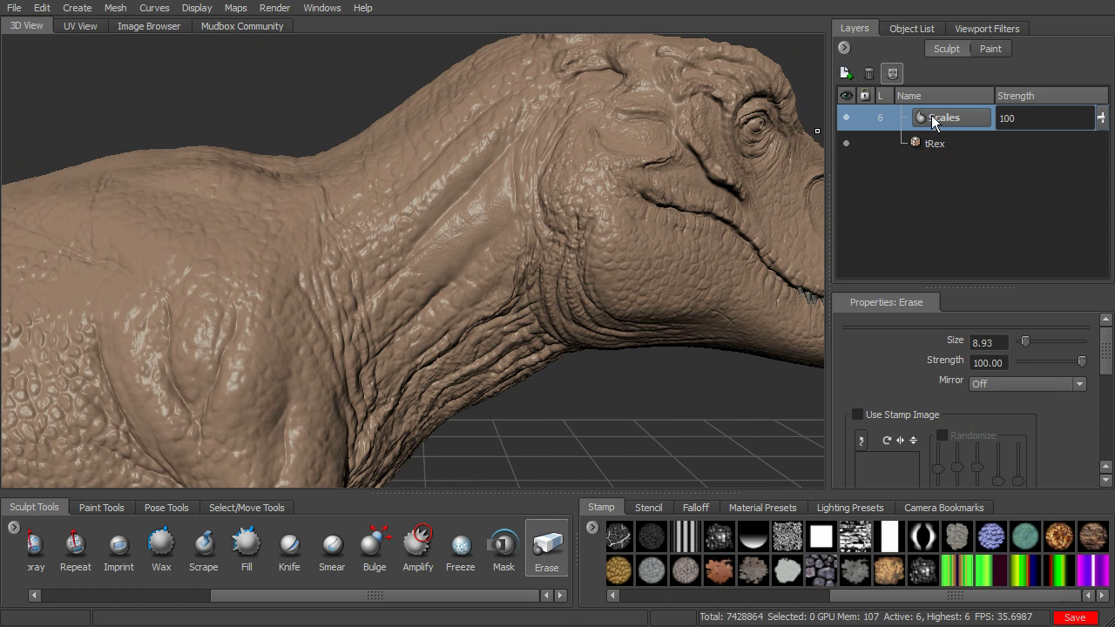
key("ctrl+z")
left_click_drag(598, 415, 594, 408, "alt")
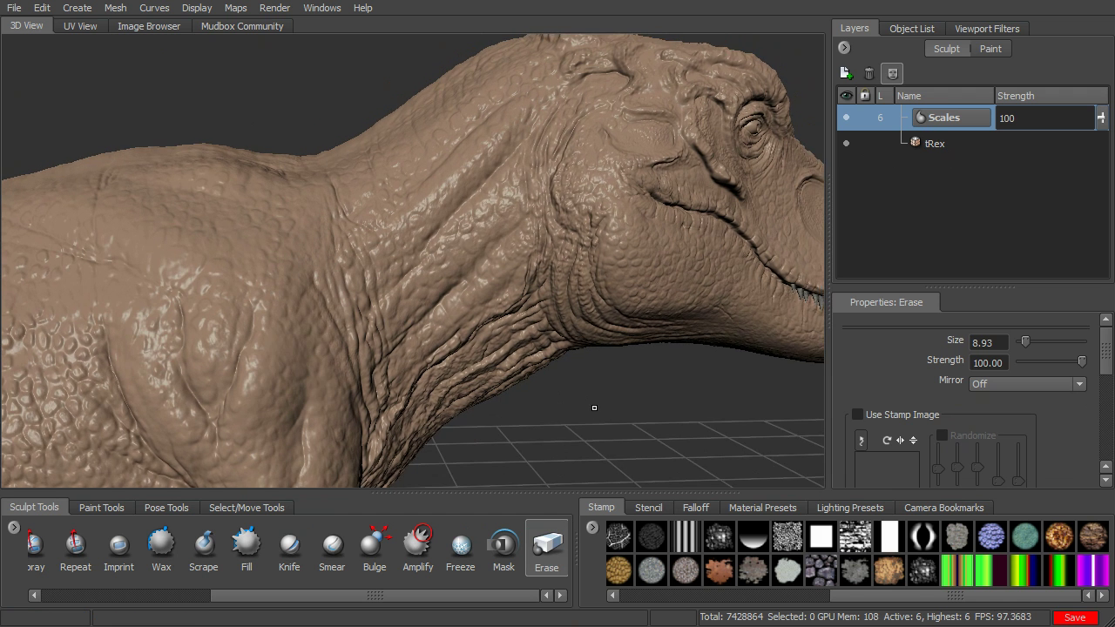
right_click_drag(595, 408, 570, 377, "alt")
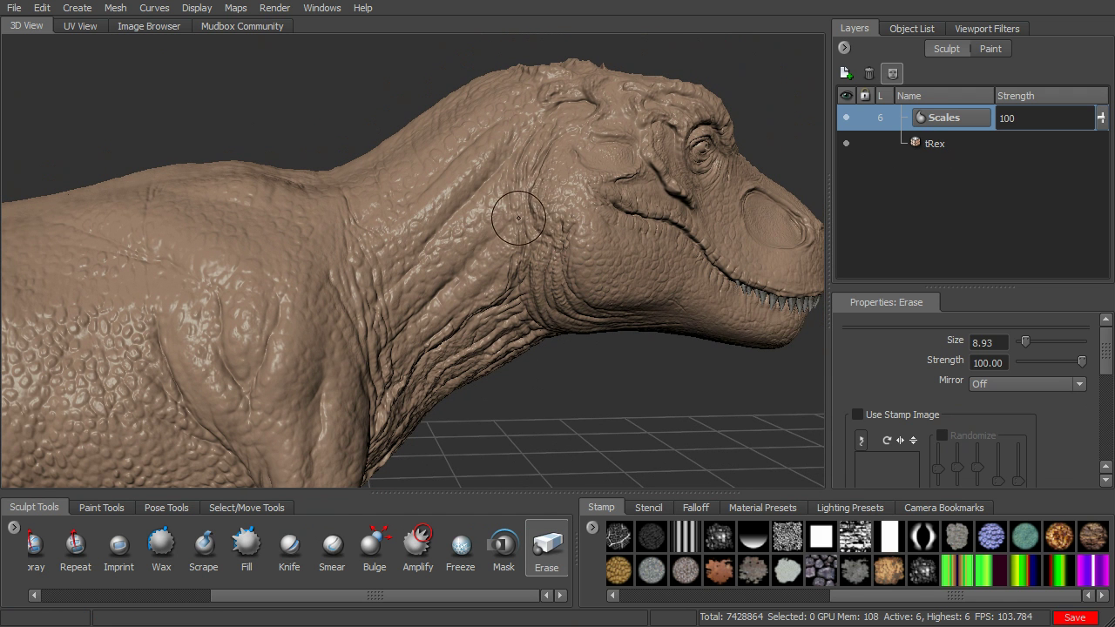
left_click_drag(558, 276, 494, 297, "alt")
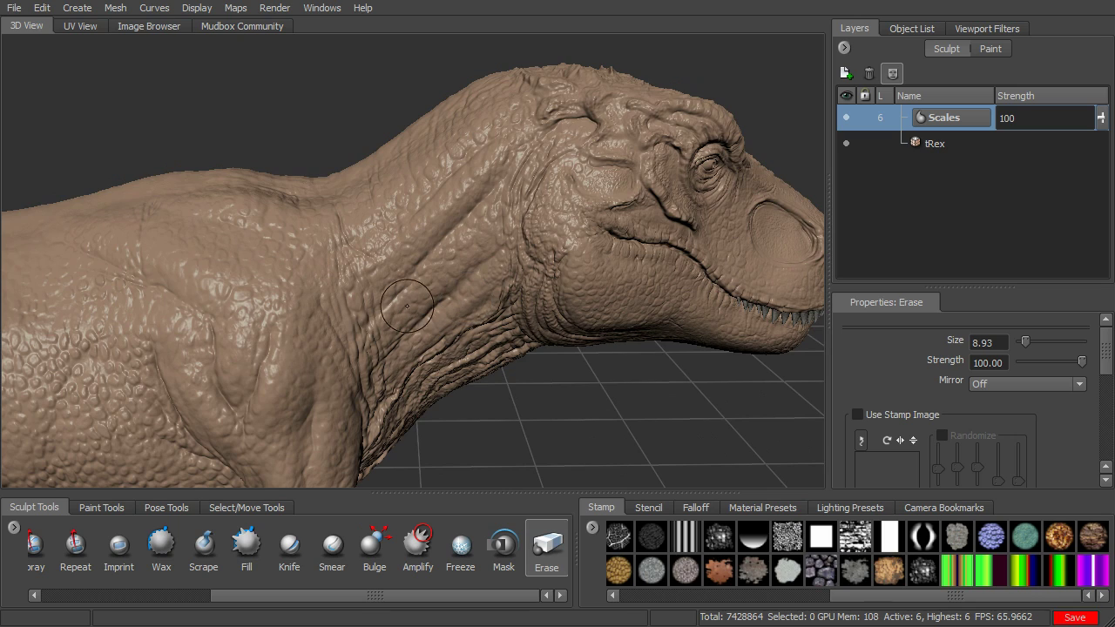
mouse_move(516, 462)
left_mouse_down("alt")
mouse_move(493, 420)
mouse_move(504, 442)
left_mouse_up("alt")
right_click_drag(503, 442, 484, 393, "alt")
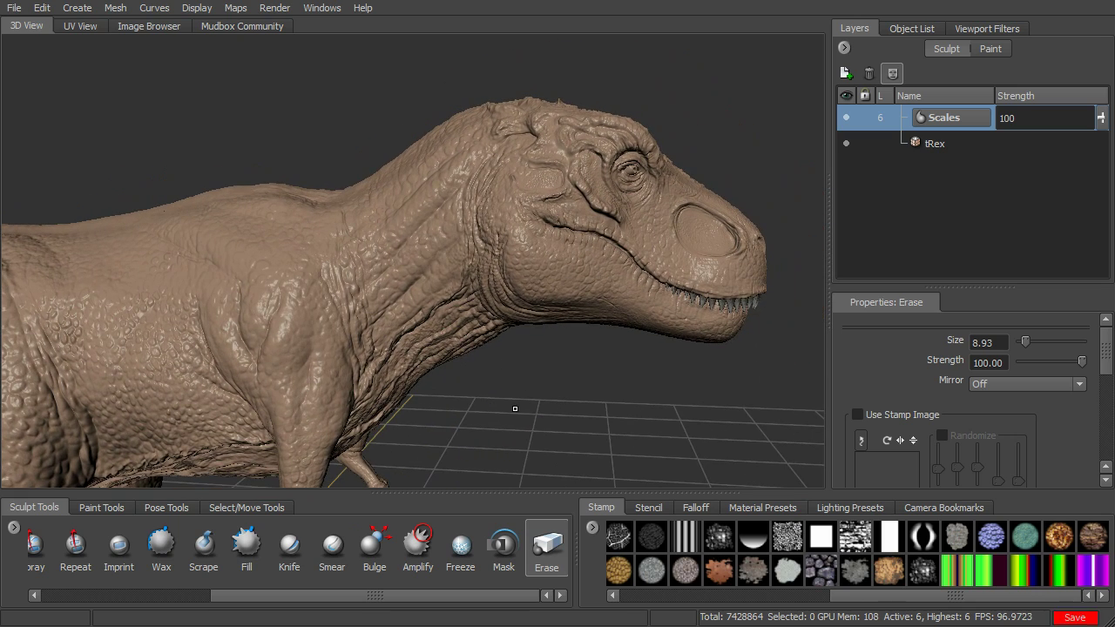
left_click_drag(453, 189, 645, 316, "alt")
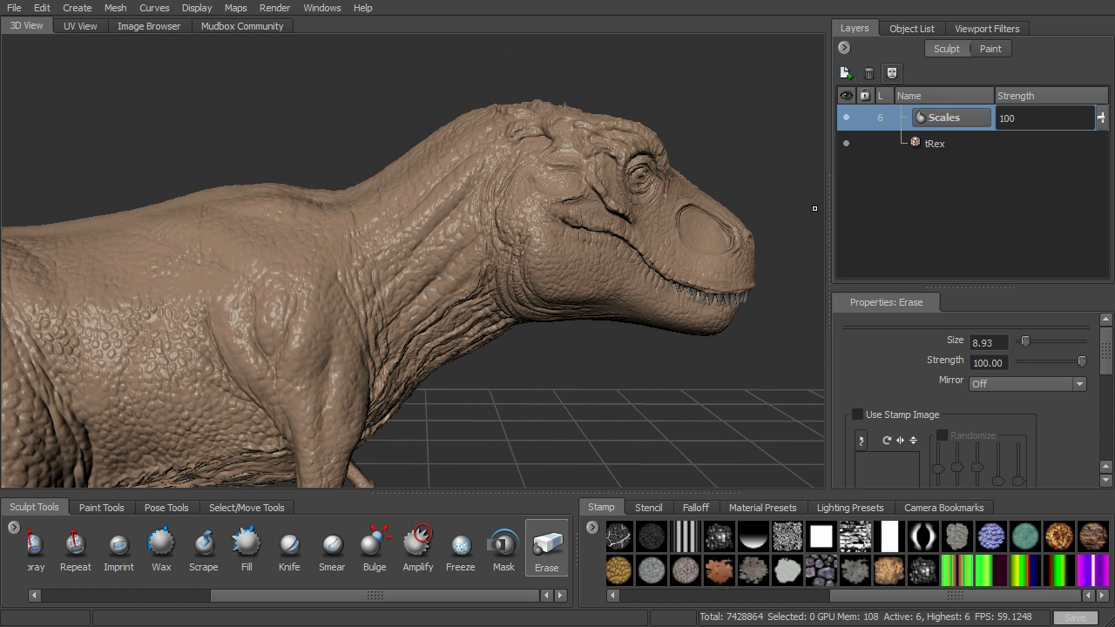
- Activate the Mask tool and set it to brush masking for the Scales layer
left_click_drag(526, 431, 580, 379, "alt")
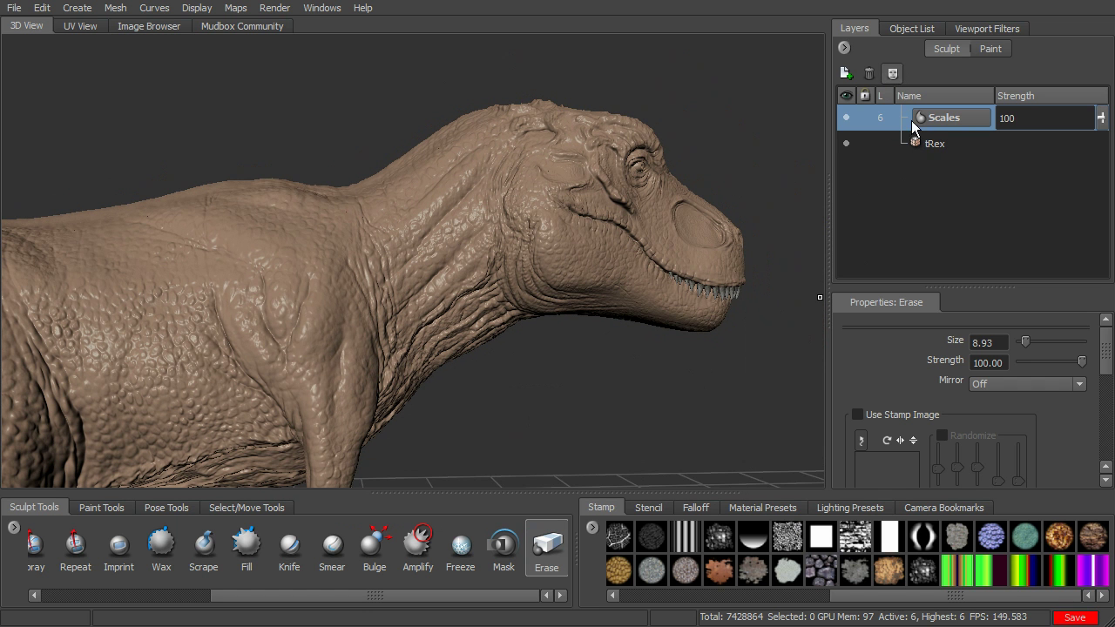
left_click_drag(671, 356, 603, 435, "alt")
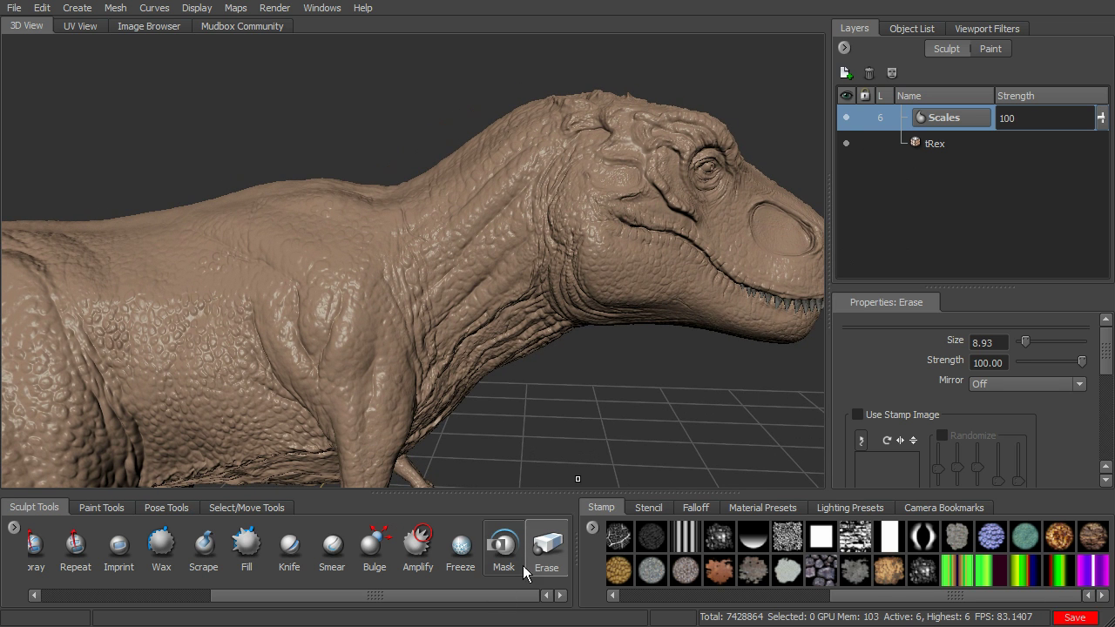
left_click(504, 549)
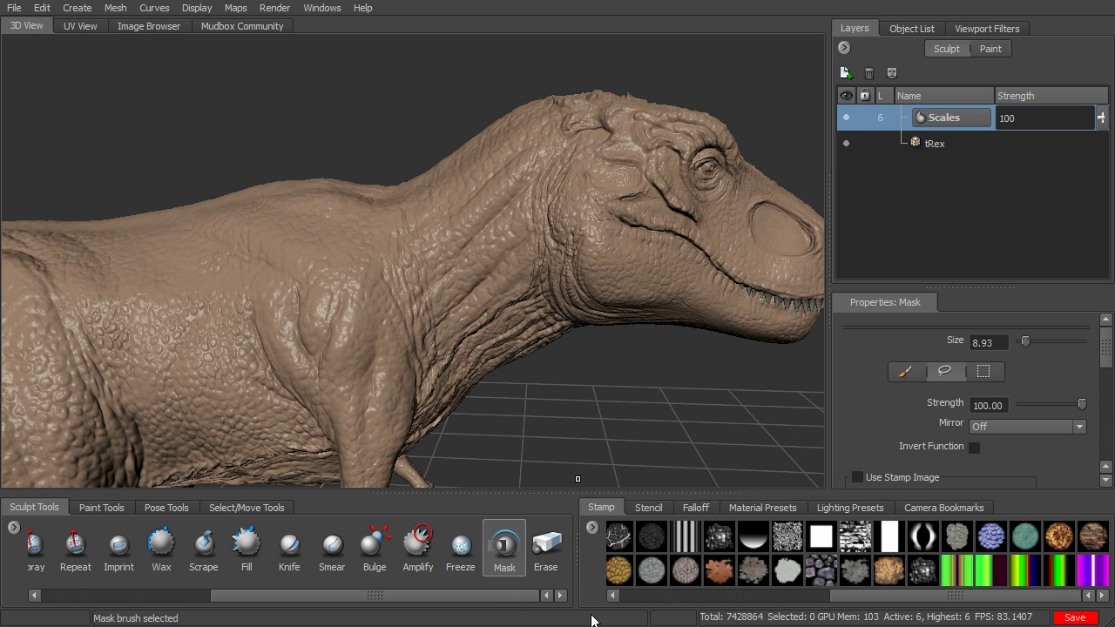
left_click_drag(551, 378, 538, 359, "alt")
right_click_drag(538, 359, 569, 382, "alt")
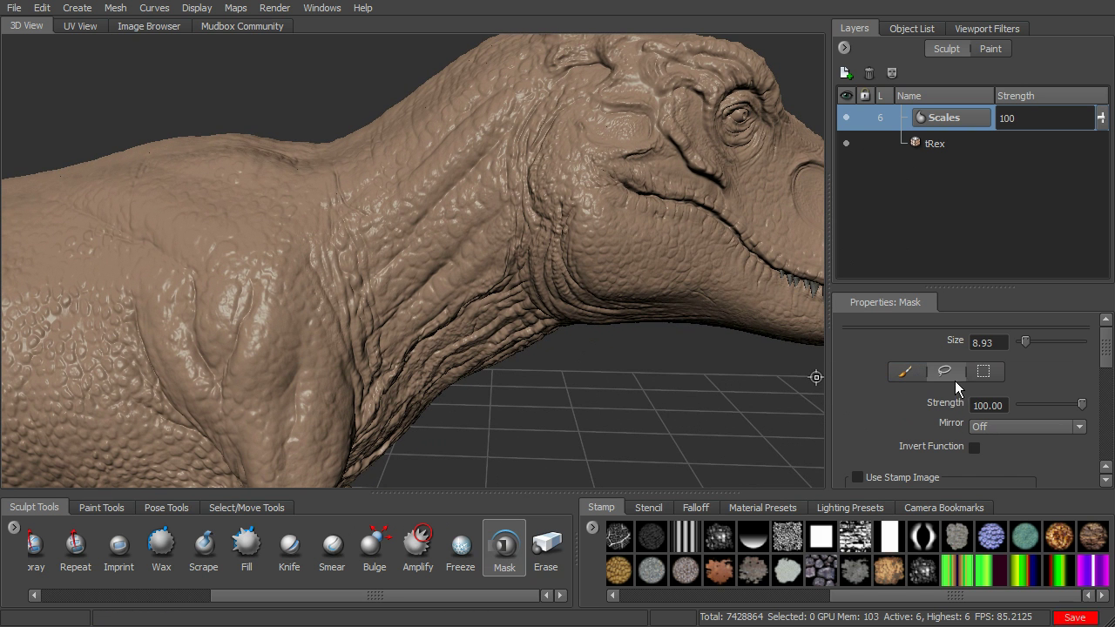
left_click(983, 375)
left_click(909, 373)
- Paint a mask on the Scales layer over the side of the neck and undo it
left_click_drag(525, 389, 610, 393, "alt")
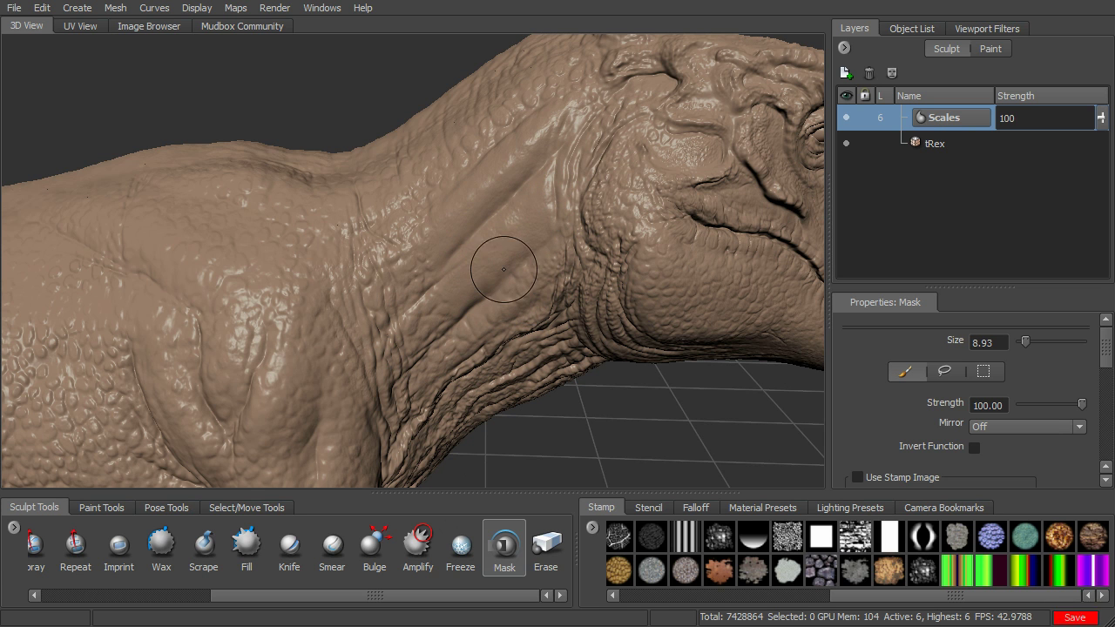
left_click_drag(512, 217, 819, 315, "alt")
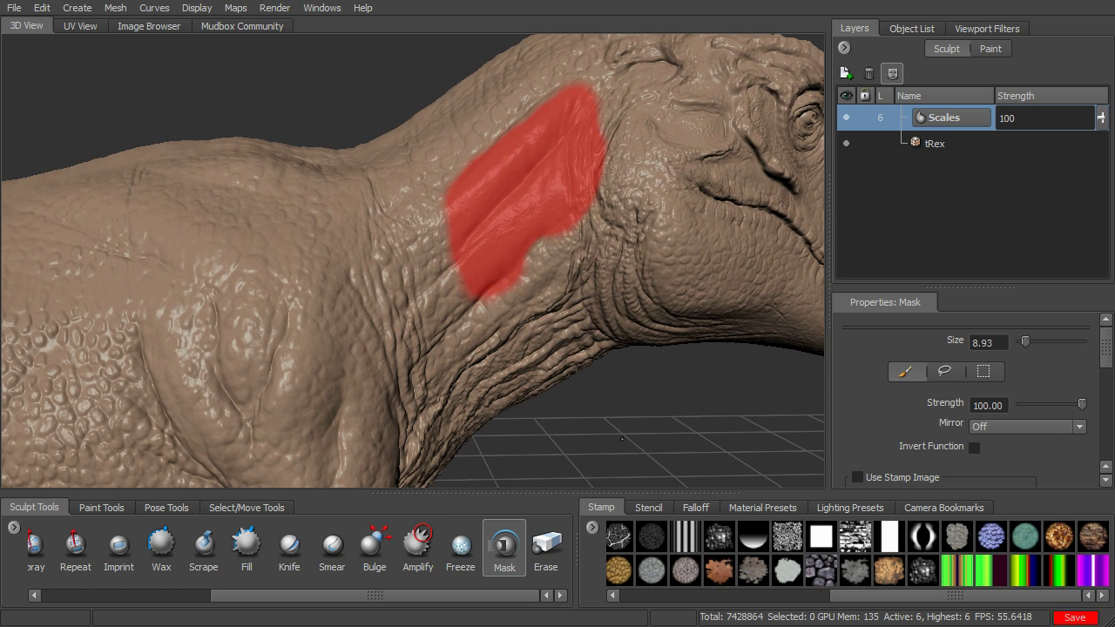
left_click_drag(553, 220, 488, 296)
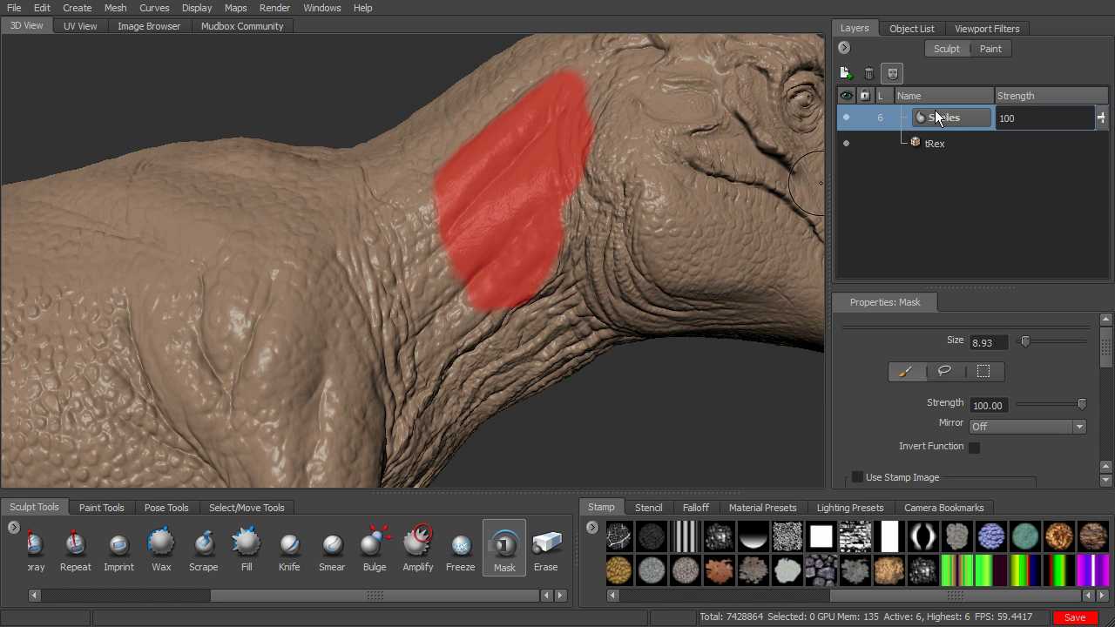
left_click_drag(605, 391, 601, 279, "alt")
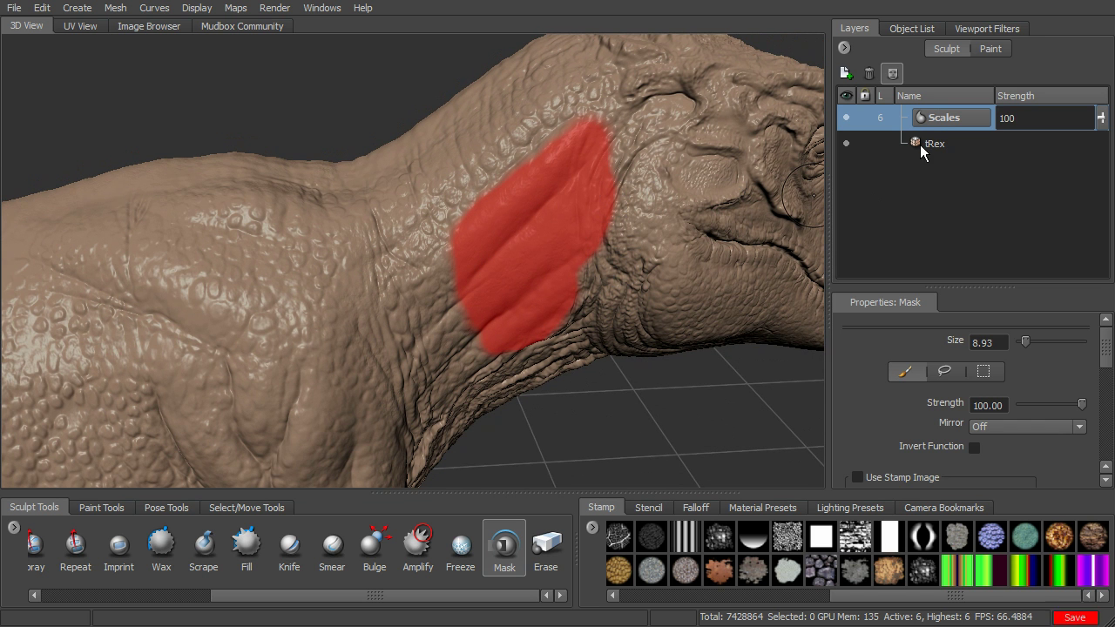
key("ctrl+z")
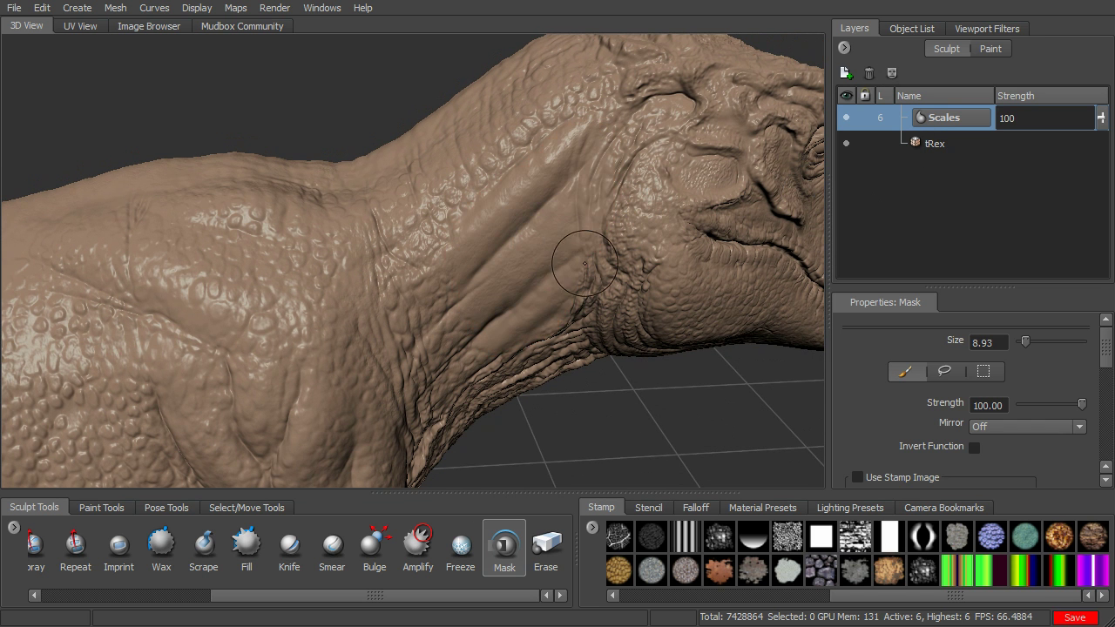
left_click_drag(604, 401, 453, 296, "alt")
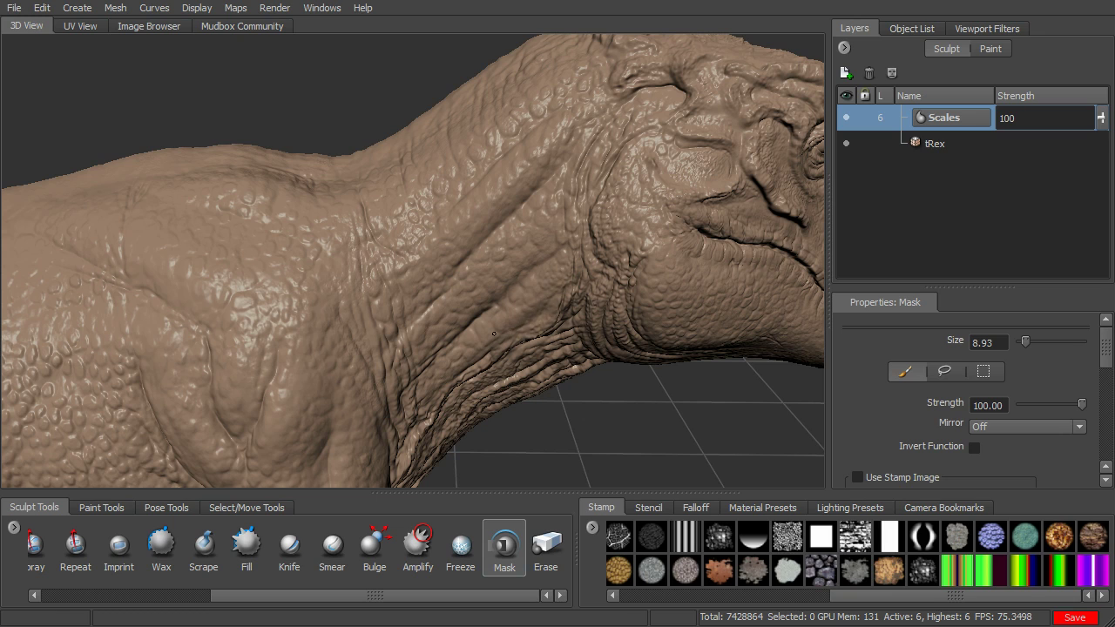
- Mask the upper neck on the Scales layer with the Mask tool's lasso mode, keeping the layer strength at 100
mouse_move(611, 404)
left_mouse_down("alt")
mouse_move(603, 381)
mouse_move(600, 406)
left_mouse_up("alt")
mouse_move(601, 406)
right_mouse_down("alt")
mouse_move(588, 378)
mouse_move(617, 410)
right_mouse_up("alt")
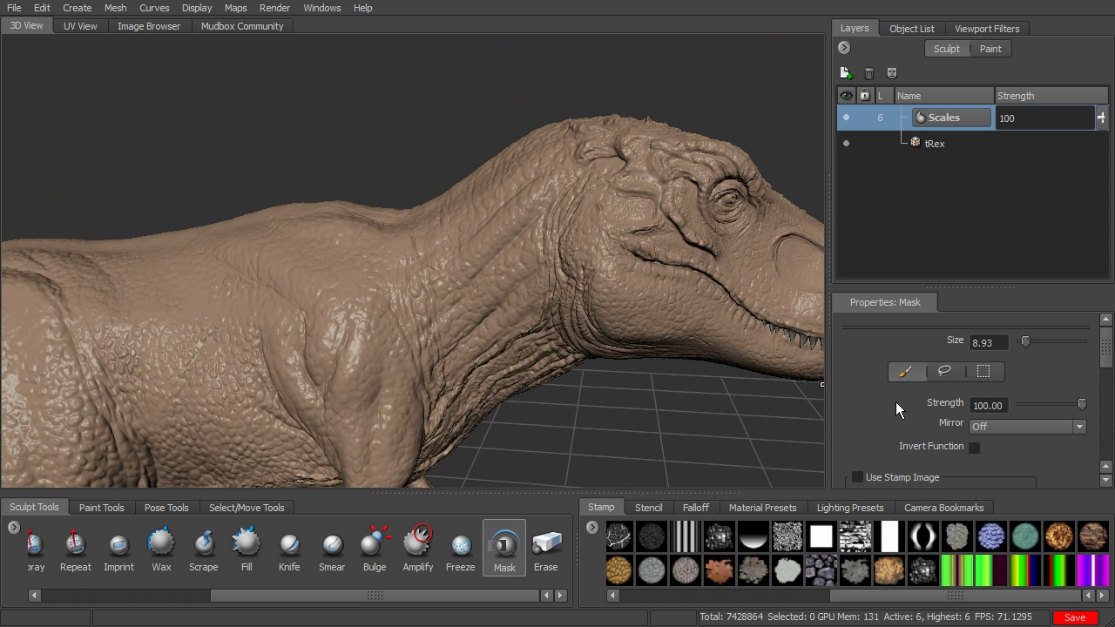
left_click(946, 372)
mouse_move(622, 420)
middle_mouse_down("alt")
mouse_move(610, 406)
mouse_move(714, 396)
mouse_move(809, 411)
middle_mouse_up("alt")
left_click_drag(744, 428, 757, 391, "alt")
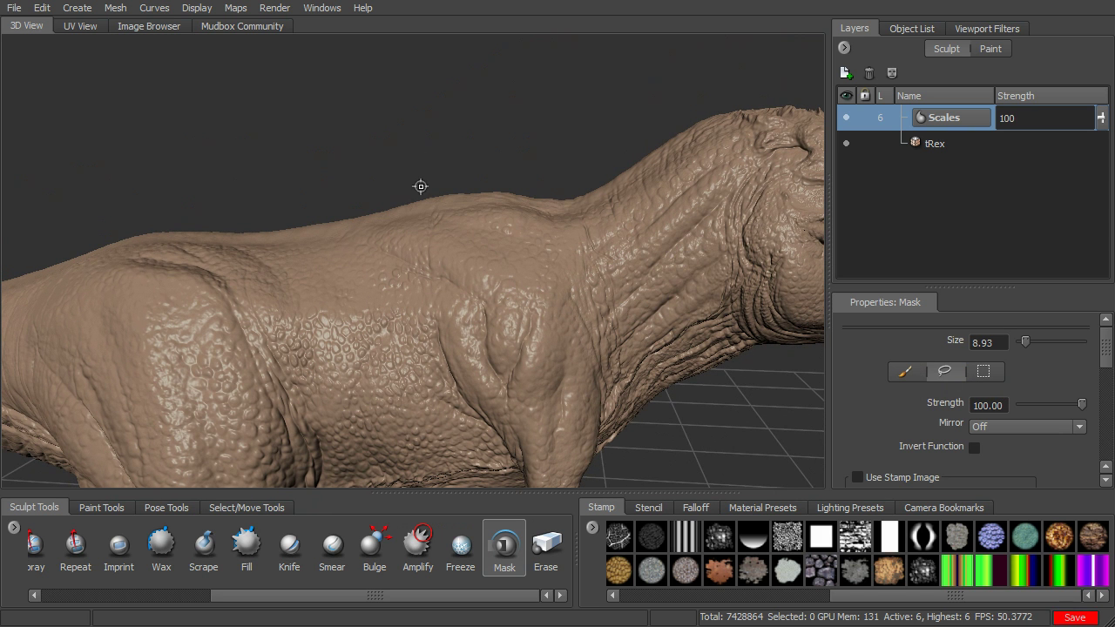
middle_click_drag(629, 142, 333, 208, "alt")
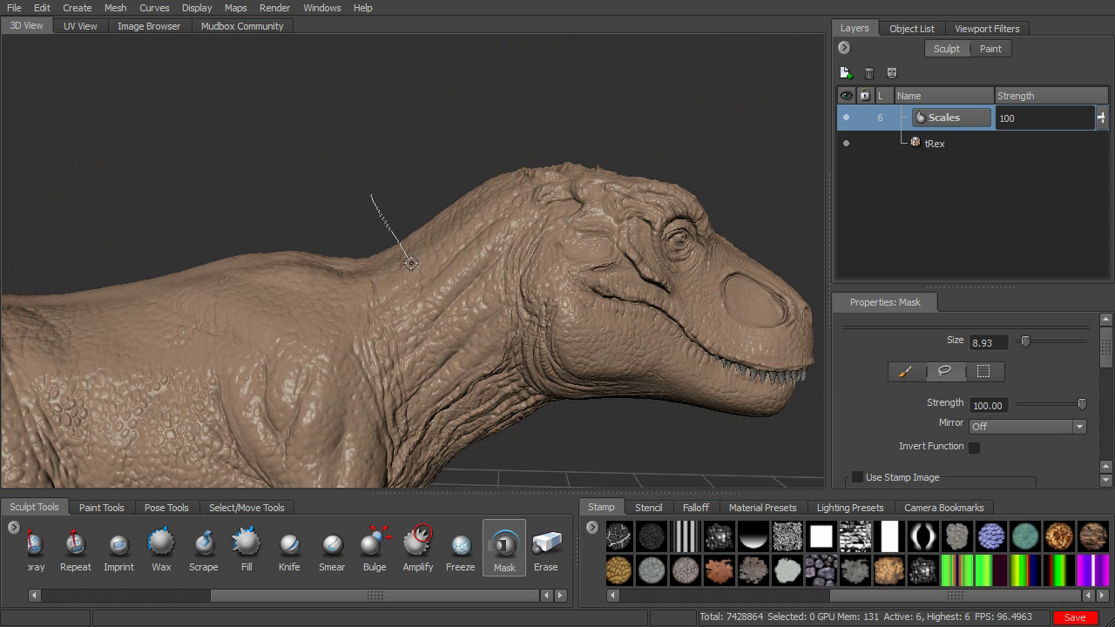
left_click_drag(373, 204, 381, 222)
left_click_drag(1102, 118, 1093, 92)
left_click_drag(638, 127, 784, 176, "alt")
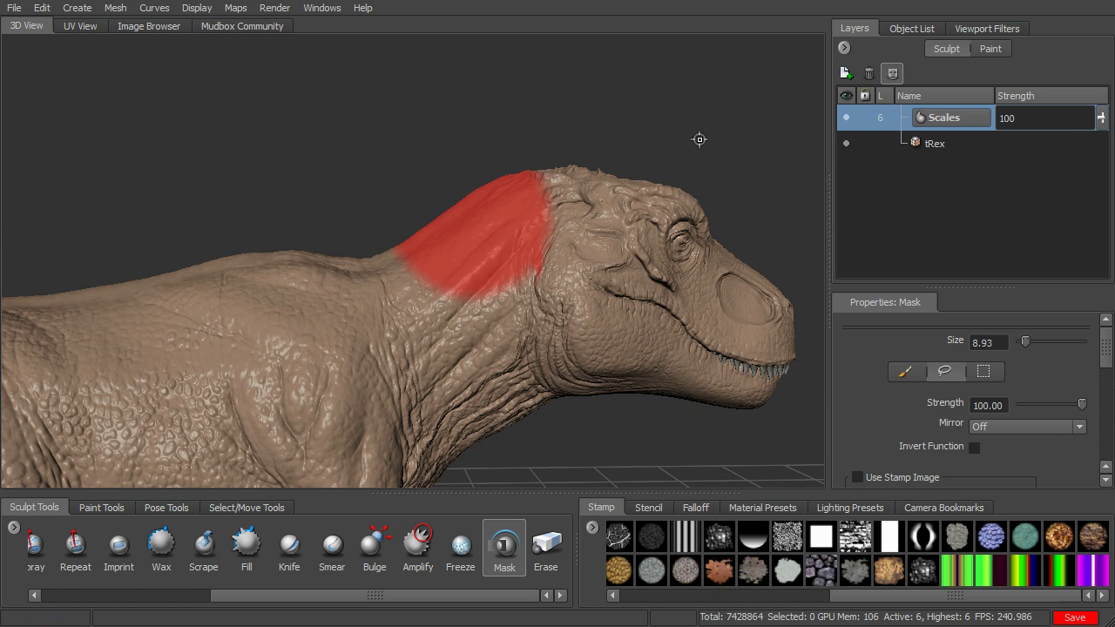
mouse_move(698, 137)
left_mouse_down("alt")
mouse_move(677, 147)
mouse_move(819, 315)
left_mouse_up("alt")
- Remove the neck mask from the Scales layer with a lasso around it and refresh the layer at strength 100
left_click(944, 372)
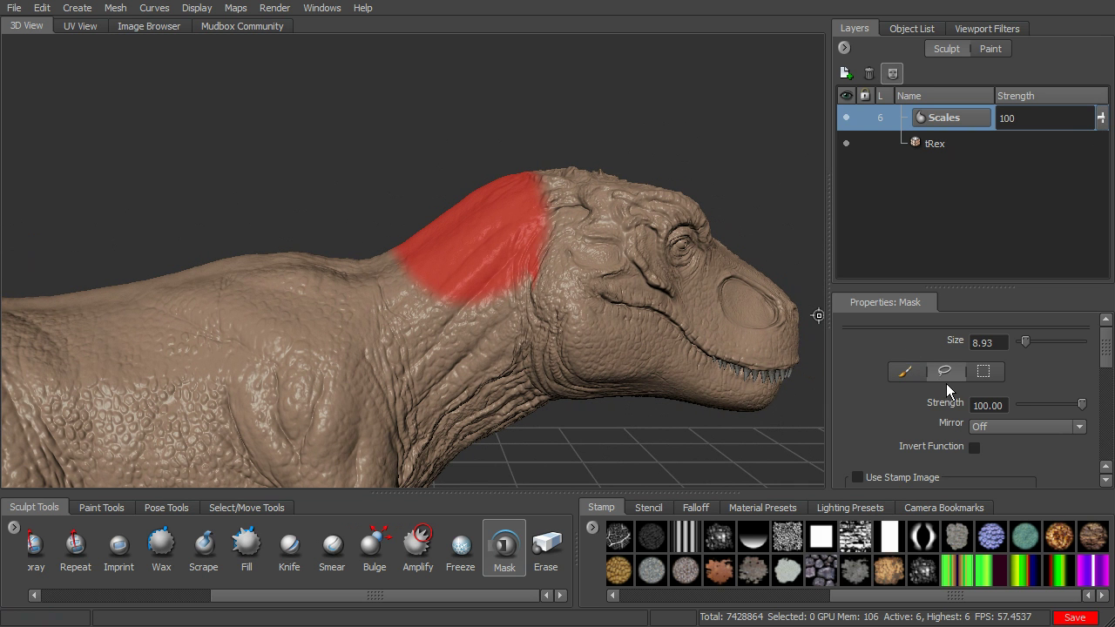
left_click_drag(649, 144, 615, 146, "alt")
mouse_move(370, 155)
left_mouse_down()
mouse_move(462, 342)
mouse_move(621, 179)
mouse_move(364, 209)
left_mouse_up()
left_click(1102, 121)
left_click(1101, 123)
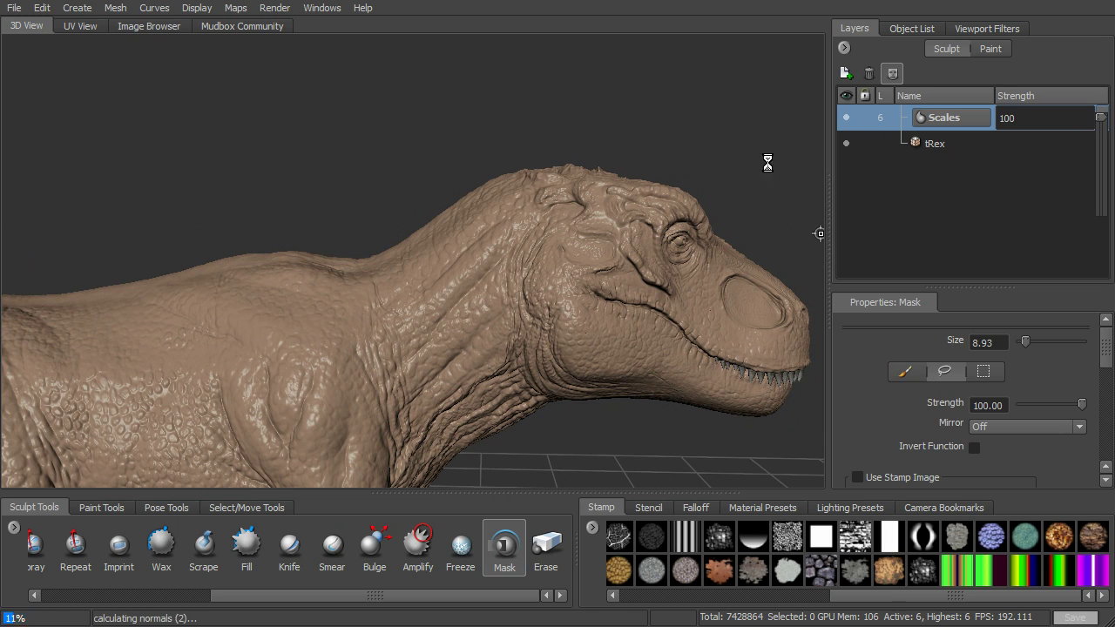
- Lower the Scales layer's strength and raise it back to 100 with most of the body in view
left_click_drag(712, 134, 691, 346, "alt")
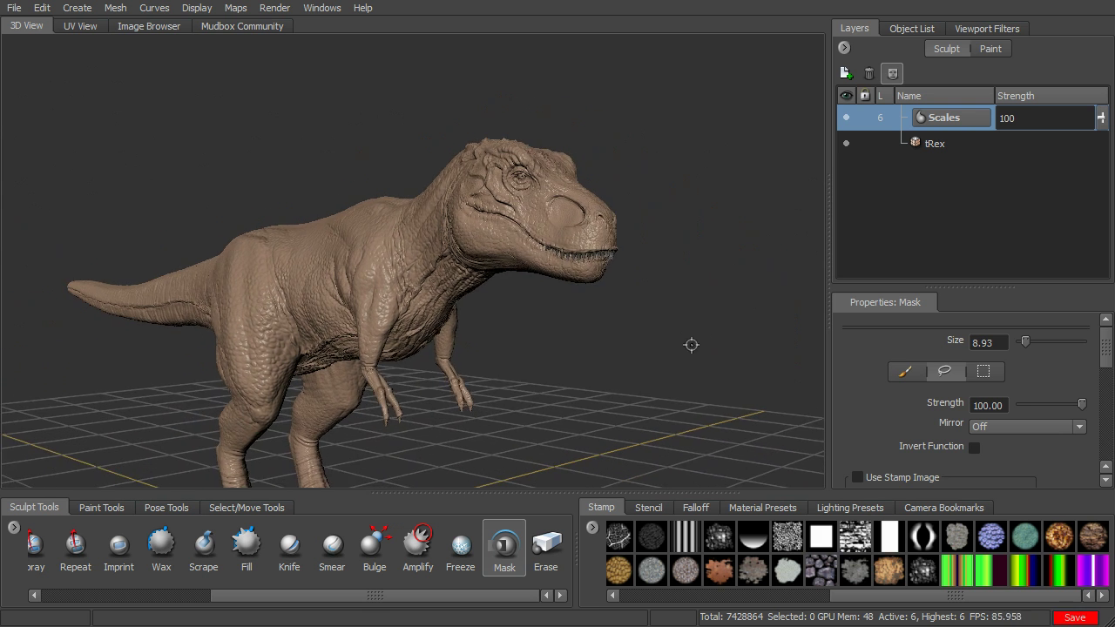
middle_click_drag(692, 346, 704, 326, "alt")
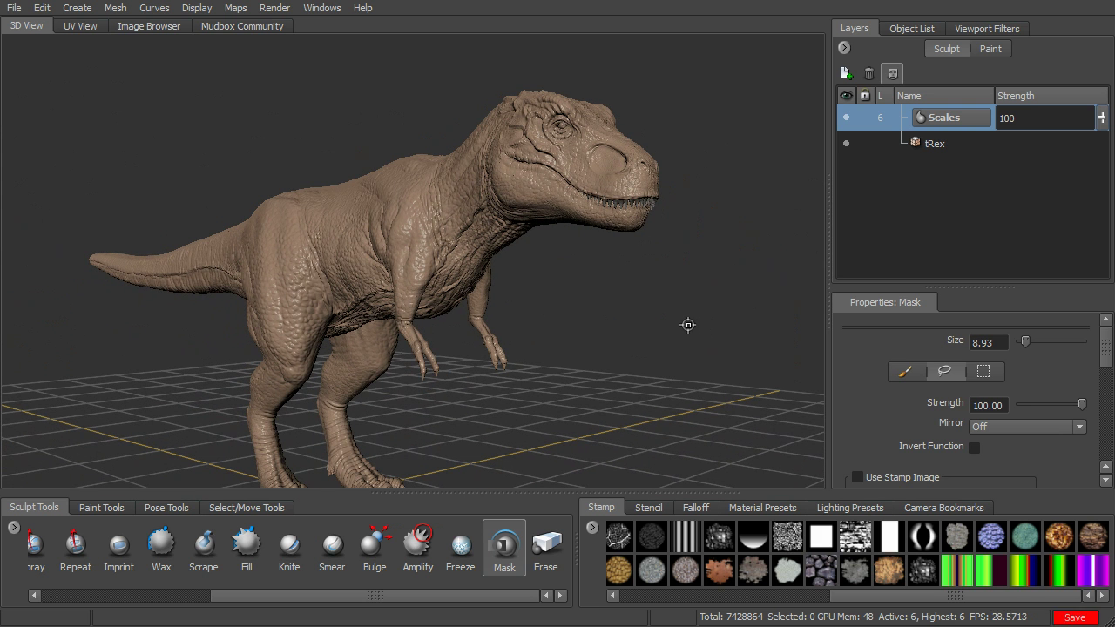
left_click_drag(636, 302, 665, 324, "alt")
right_click_drag(665, 324, 704, 342, "alt")
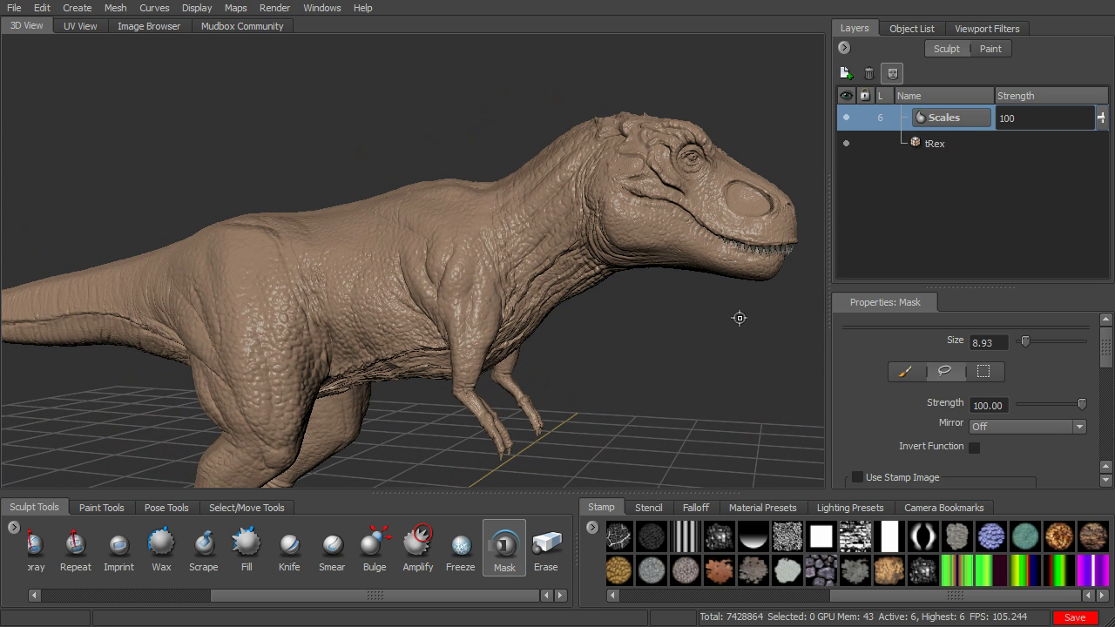
left_click(858, 118)
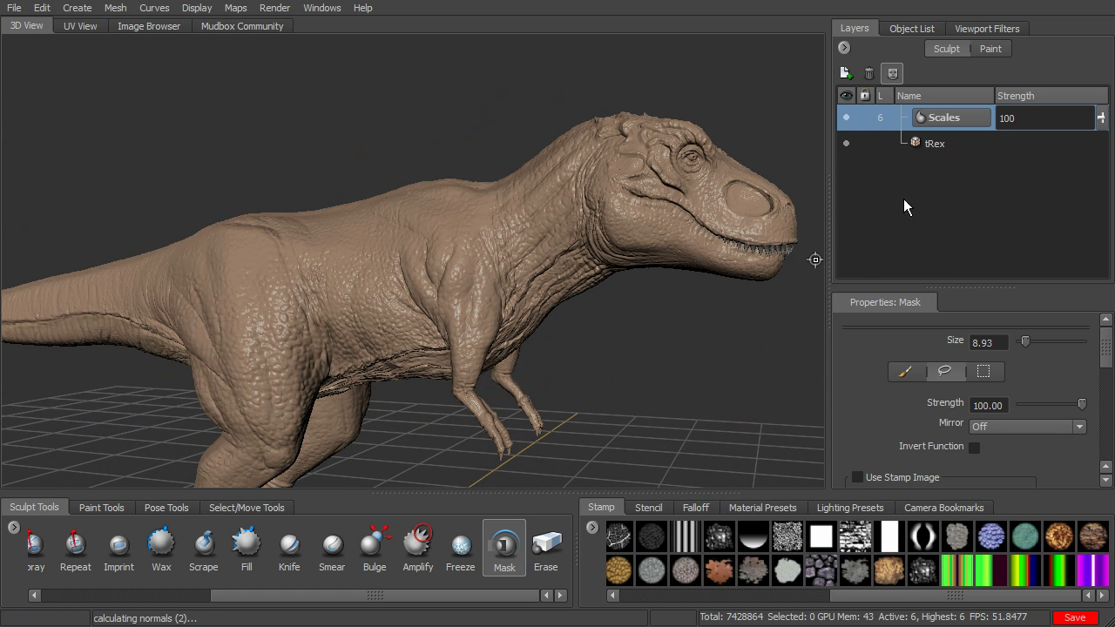
left_click_drag(1096, 120, 1104, 184)
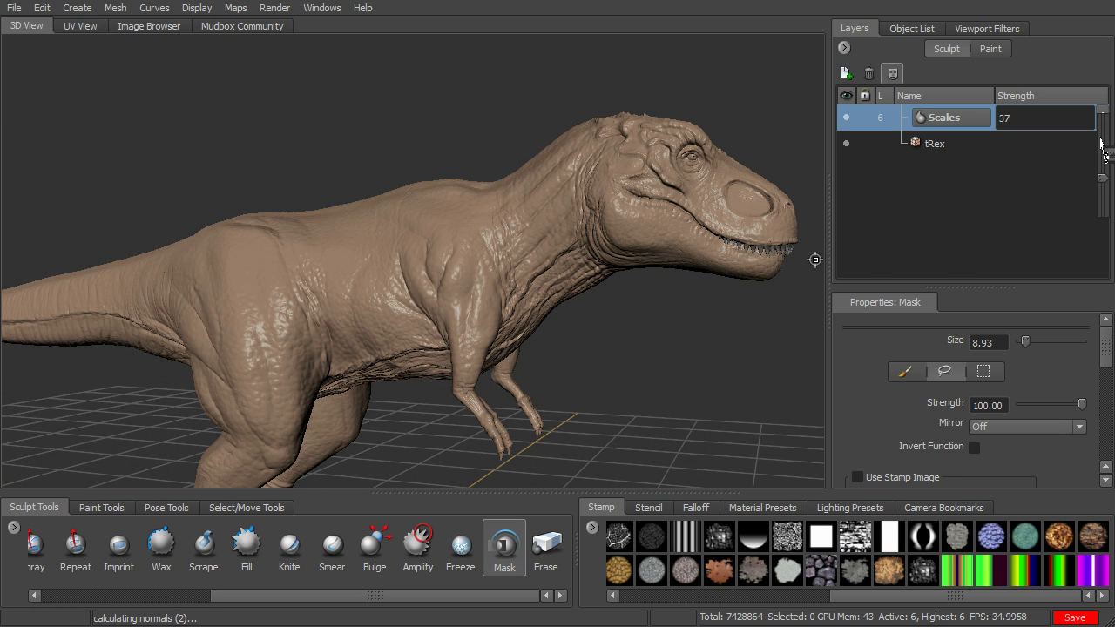
left_click_drag(1105, 181, 1100, 100)
- Examine the scale detail over the whole T-Rex from several angles and distances
left_click_drag(589, 350, 754, 249, "alt")
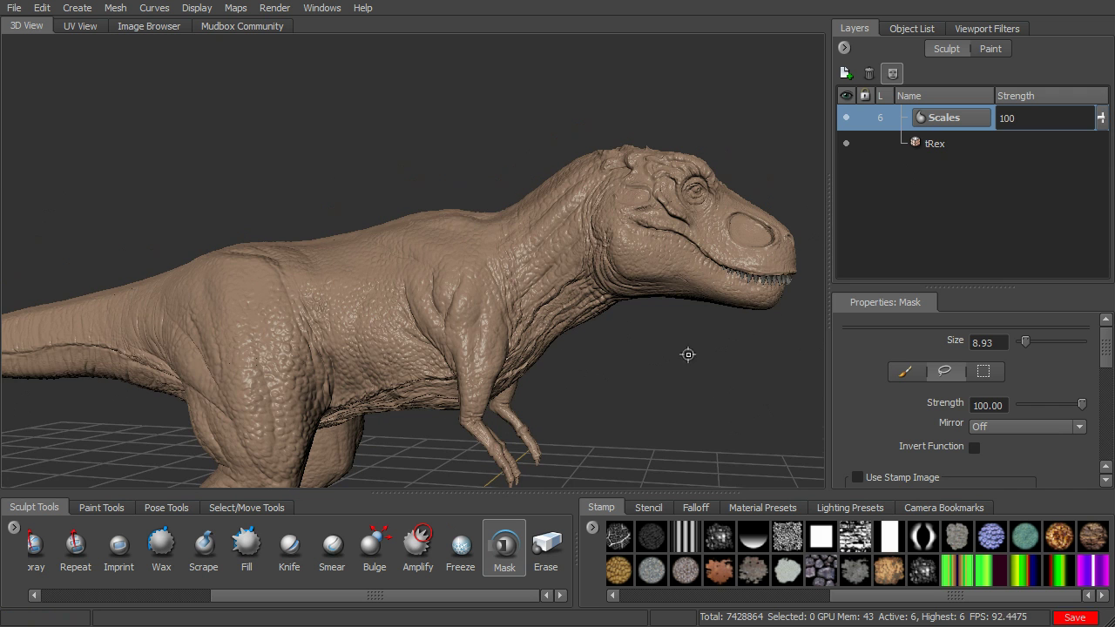
left_click_drag(687, 354, 790, 245, "alt")
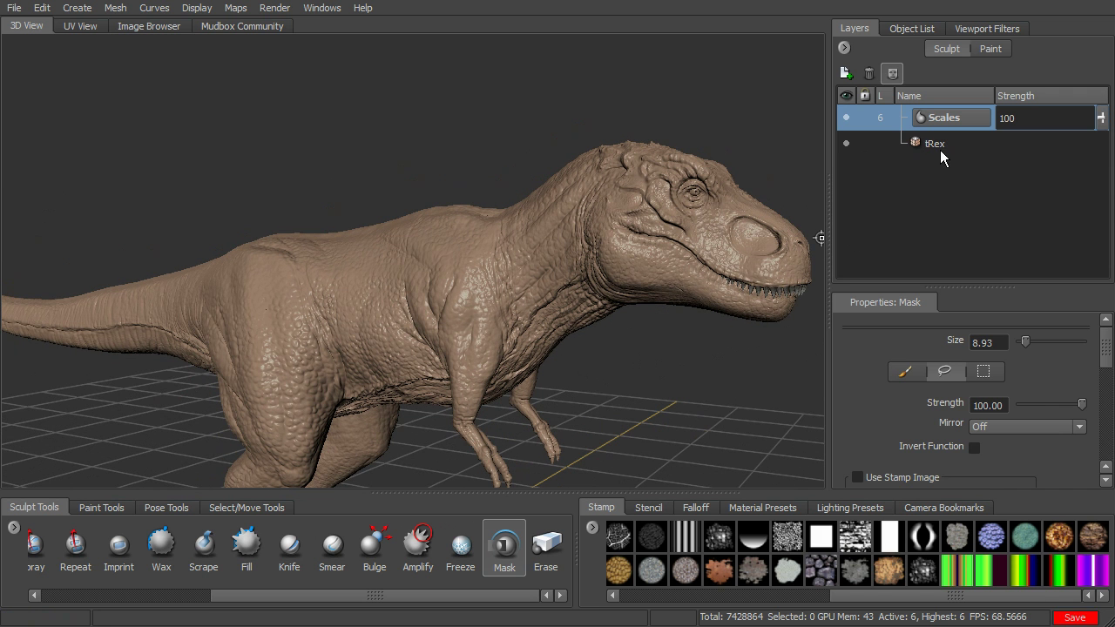
mouse_move(622, 369)
left_mouse_down("alt")
mouse_move(647, 378)
mouse_move(526, 289)
left_mouse_up("alt")
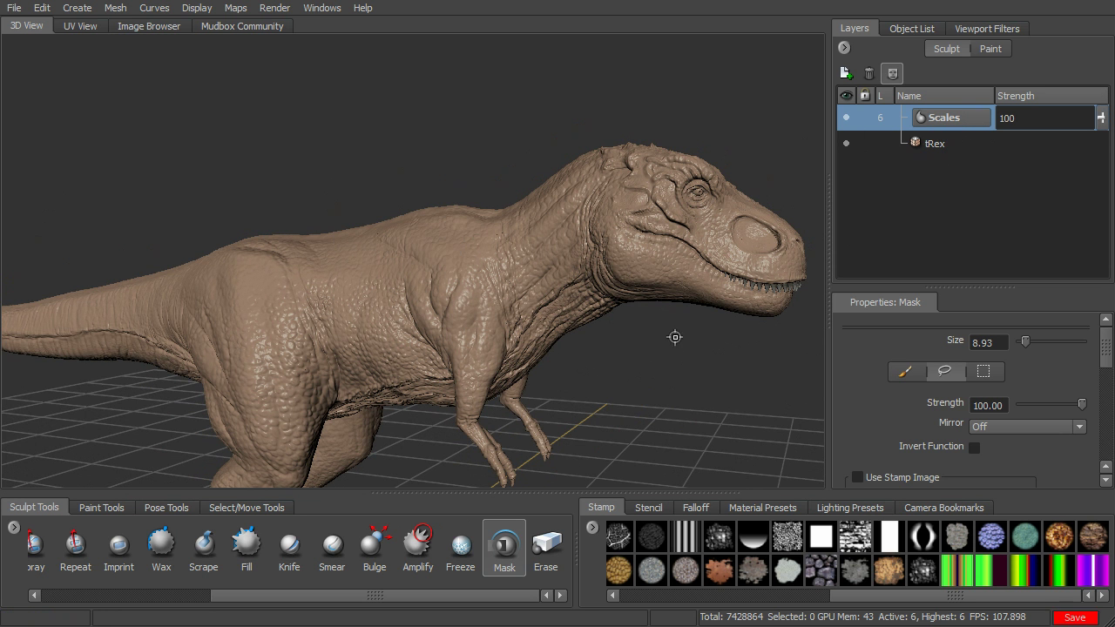
left_click_drag(643, 378, 577, 180, "alt")
mouse_move(596, 320)
left_mouse_down("alt")
mouse_move(604, 331)
mouse_move(561, 242)
mouse_move(598, 306)
mouse_move(566, 292)
mouse_move(580, 281)
mouse_move(603, 320)
left_mouse_up("alt")
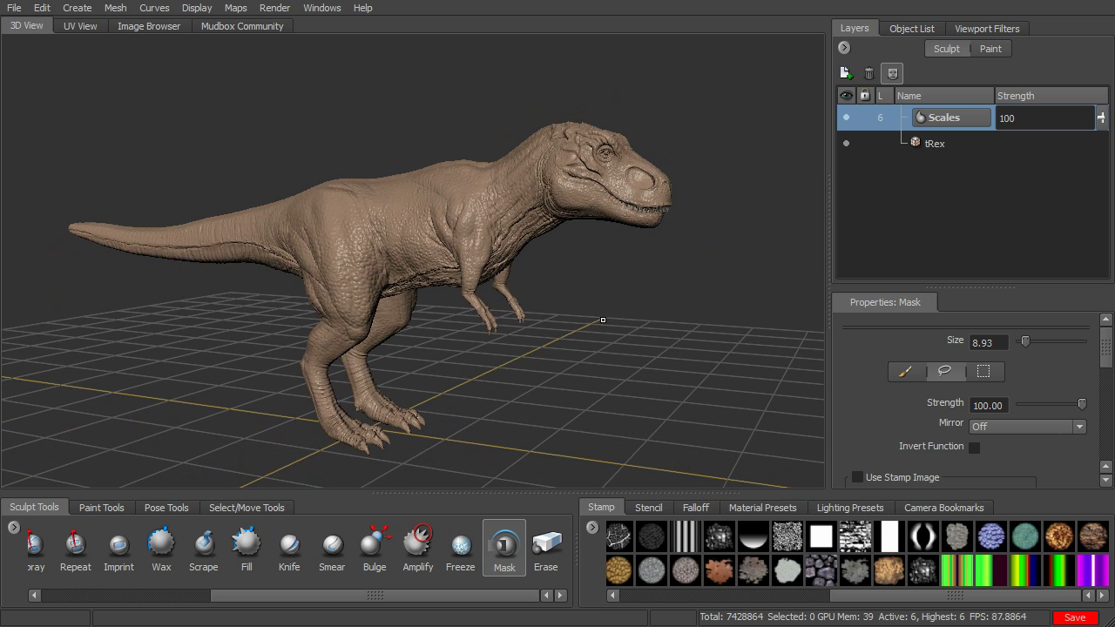
mouse_move(700, 332)
left_mouse_down("alt")
mouse_move(670, 323)
mouse_move(714, 322)
mouse_move(689, 317)
mouse_move(702, 271)
mouse_move(707, 306)
mouse_move(700, 279)
mouse_move(692, 302)
mouse_move(704, 314)
mouse_move(687, 313)
left_mouse_up("alt")
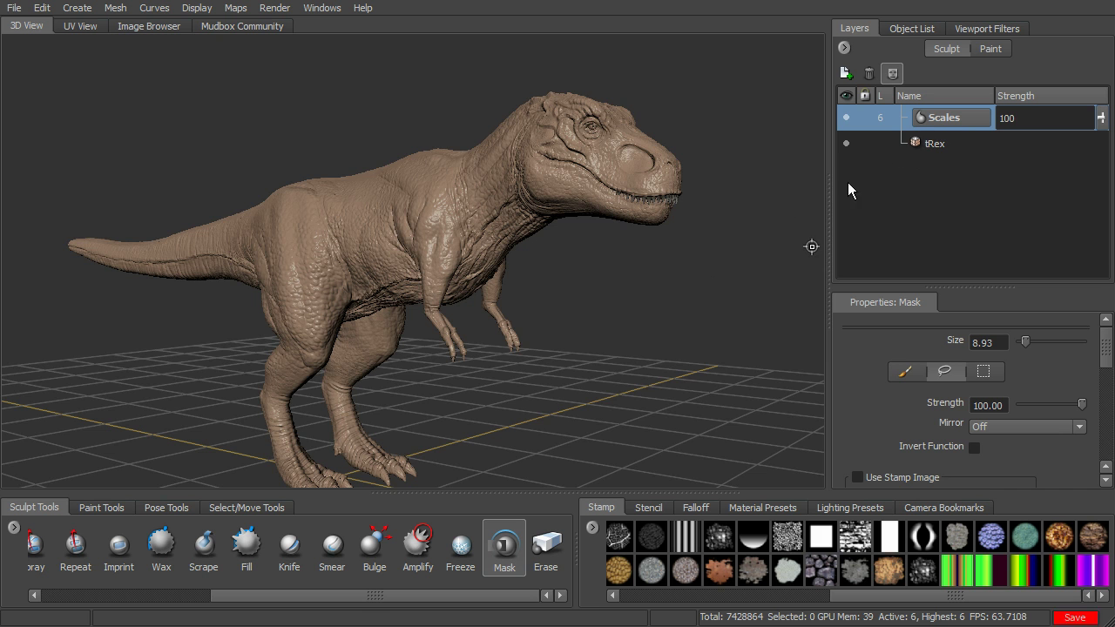
left_click_drag(612, 300, 615, 281, "alt")
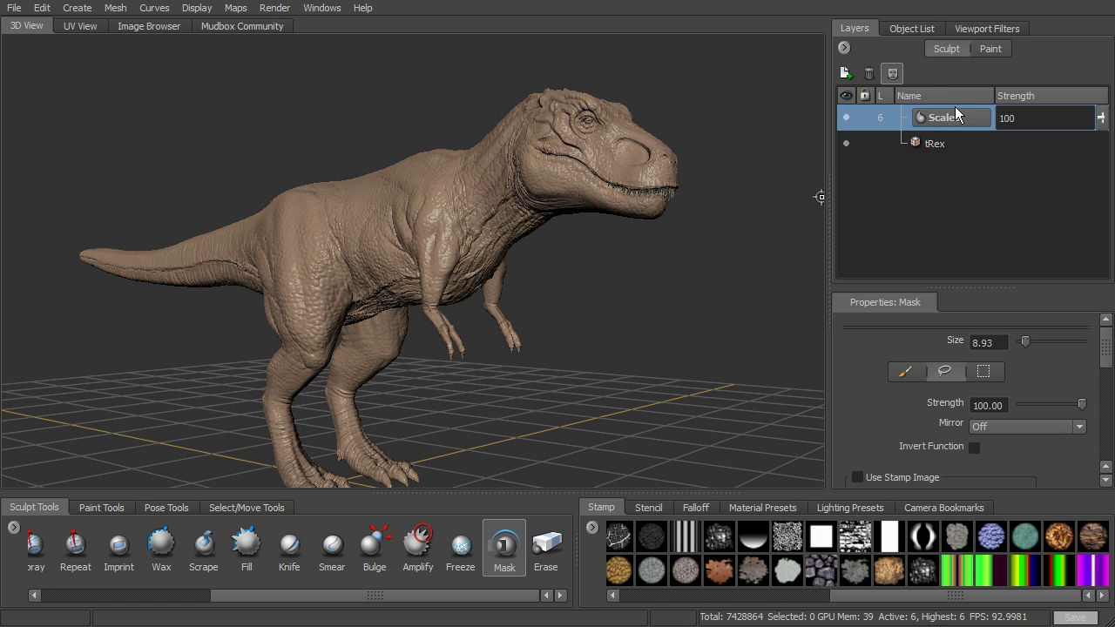
mouse_move(668, 311)
left_mouse_down("alt")
mouse_move(660, 326)
mouse_move(657, 294)
left_mouse_up("alt")
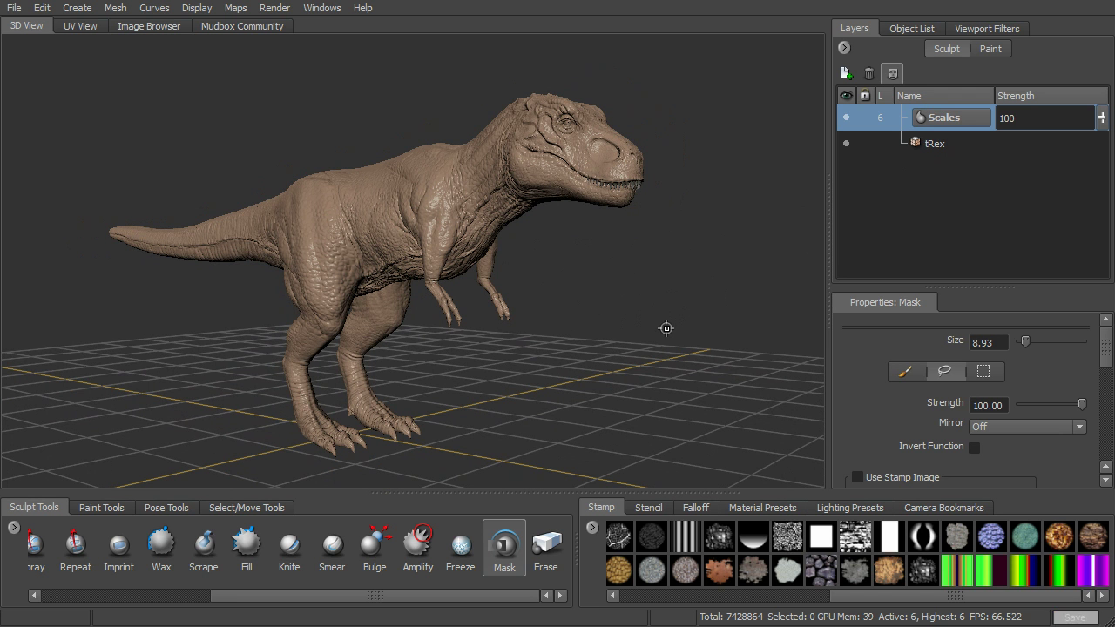
left_click_drag(642, 321, 645, 324, "alt")
left_click_drag(655, 363, 711, 434, "alt")
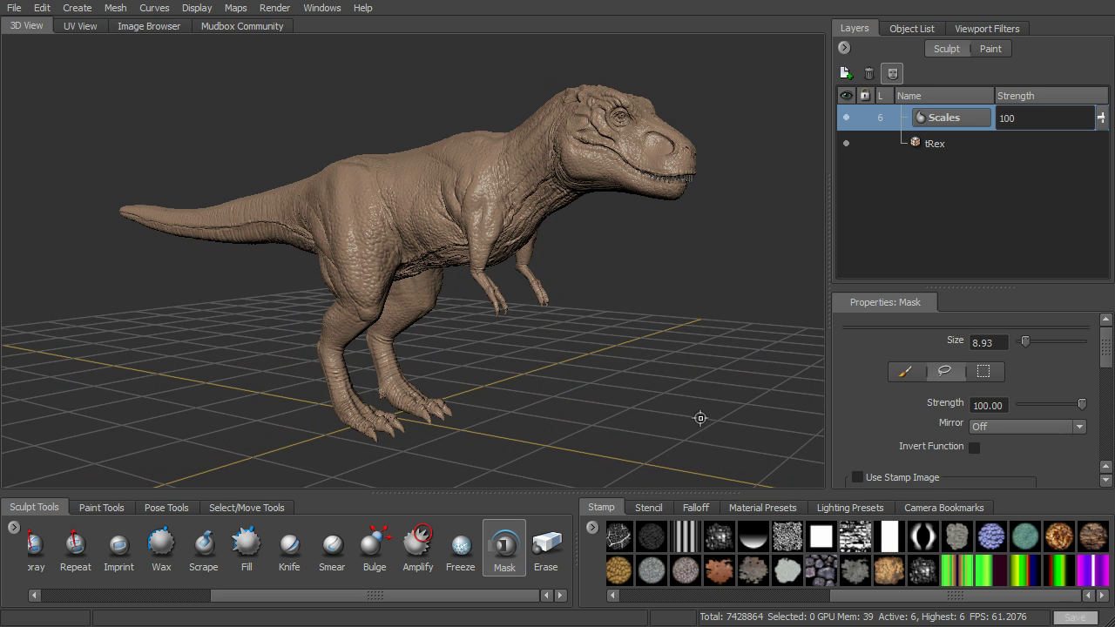